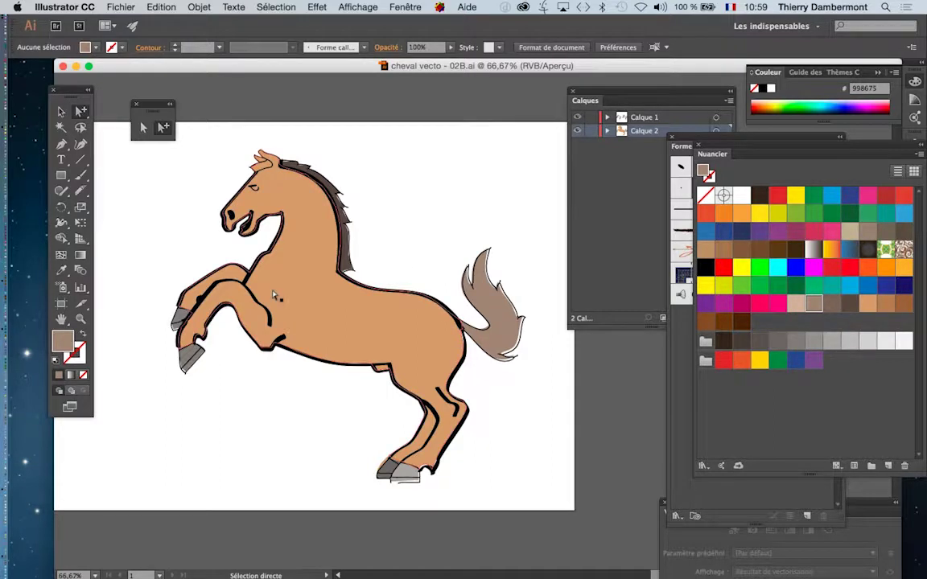
# Step: Delete the colour fill layer Calque 2 so only the horse's line art layer remains, keeping the Calques panel beside the artboard
pyautogui.scroll(1, 273, 295)
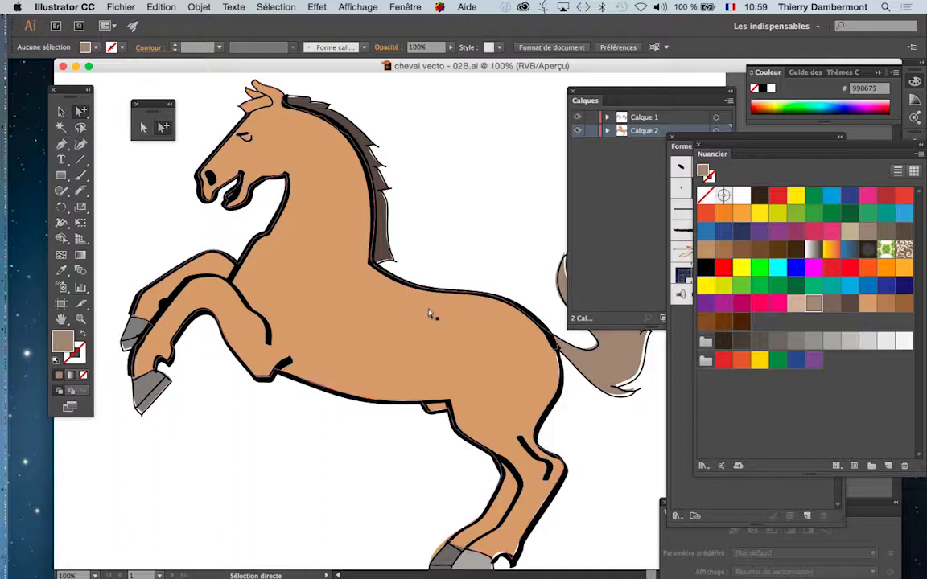
pyautogui.scroll(-1, 430, 319)
pyautogui.moveTo(424, 320); pyautogui.dragTo(393, 283)
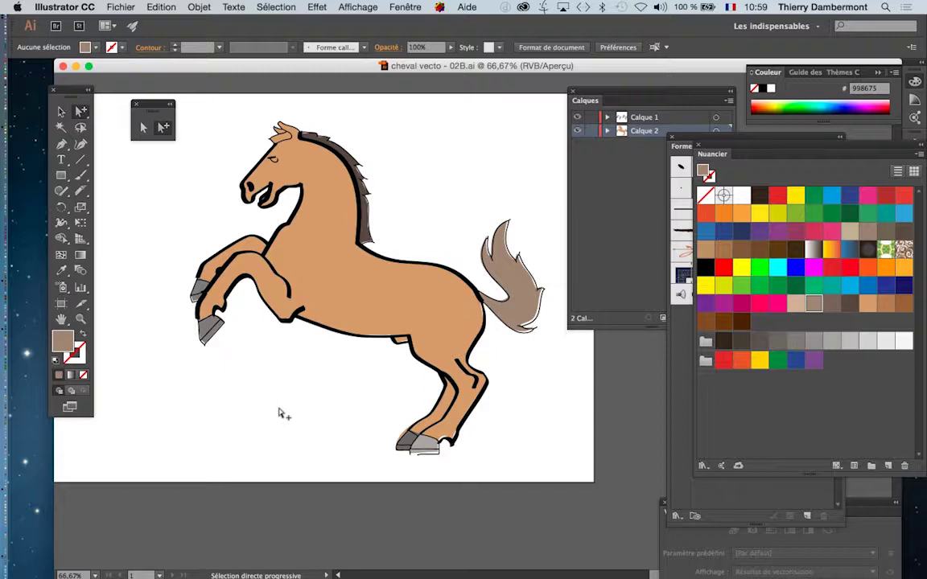
pyautogui.doubleClick(634, 93)
pyautogui.click(578, 110)
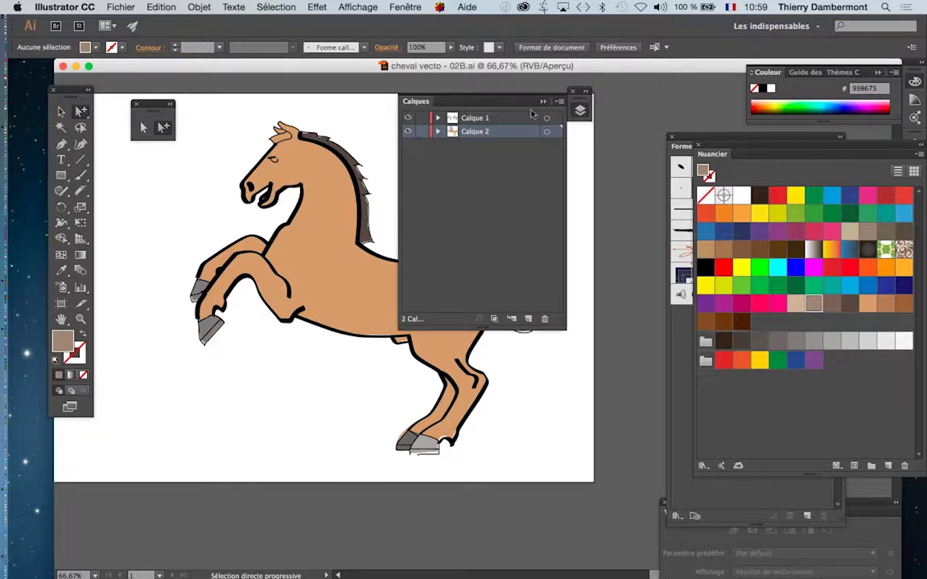
pyautogui.moveTo(419, 106); pyautogui.dragTo(317, 100)
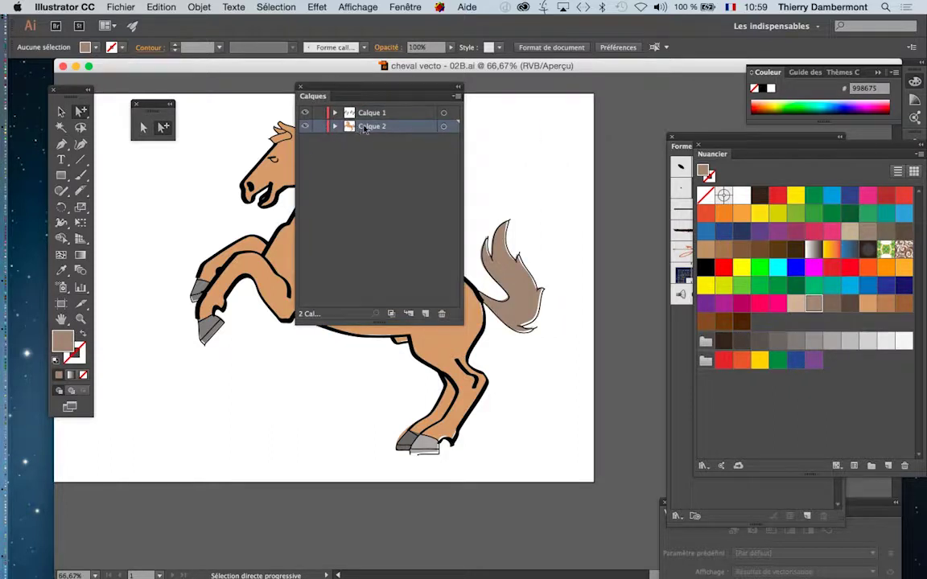
pyautogui.moveTo(364, 129); pyautogui.dragTo(443, 314)
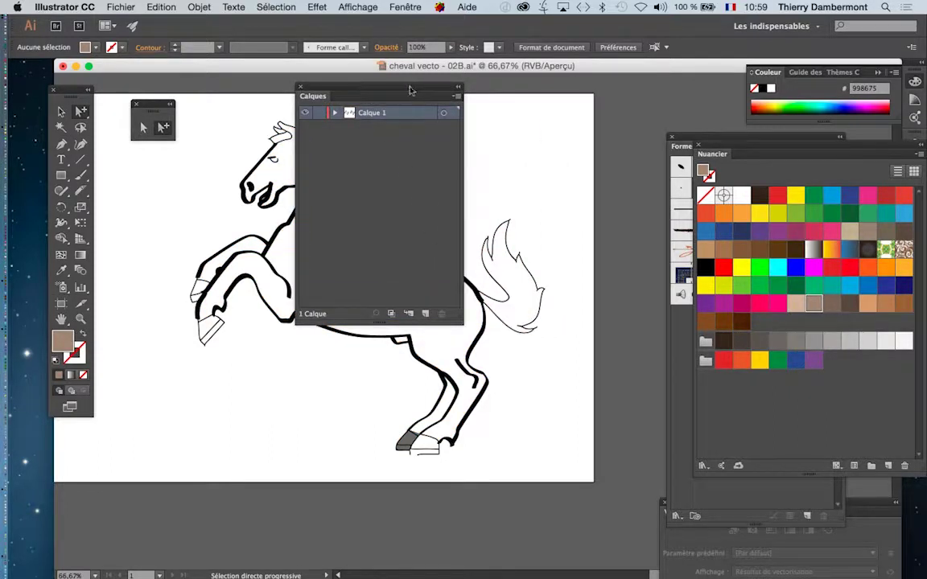
pyautogui.moveTo(409, 89); pyautogui.dragTo(697, 87)
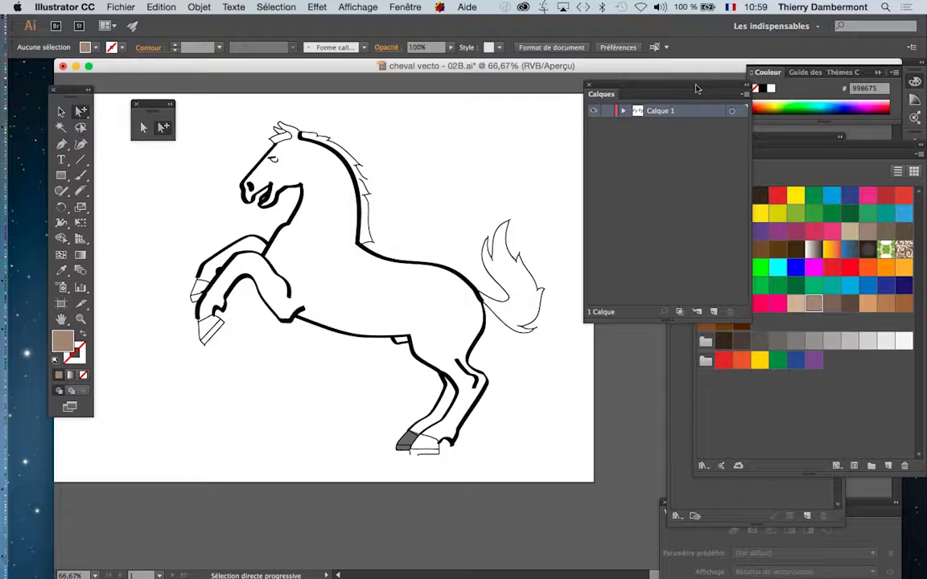
# Step: Expand Calque 1 and examine the horse line art's groups and vector paths by selecting the artwork, leaving nothing selected
pyautogui.click(624, 112)
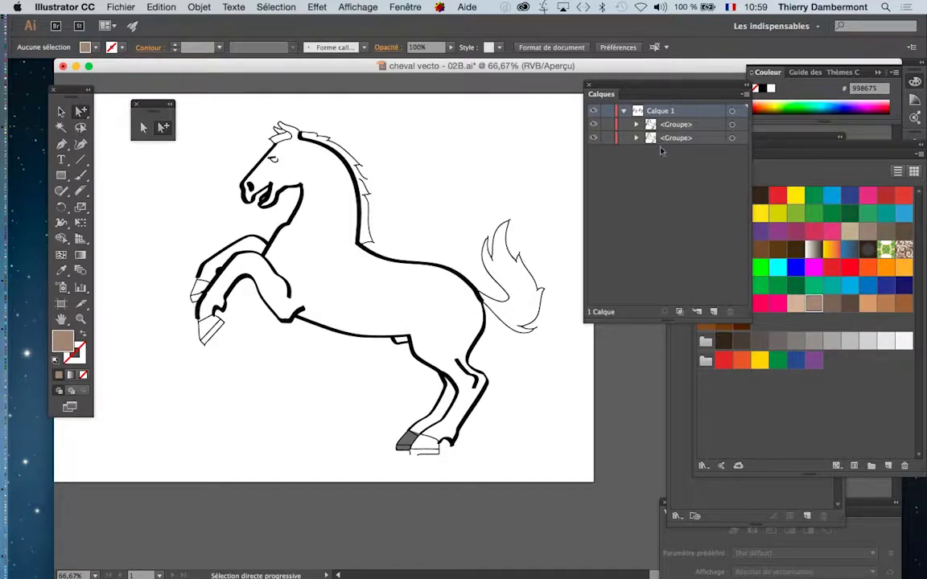
pyautogui.click(342, 6)
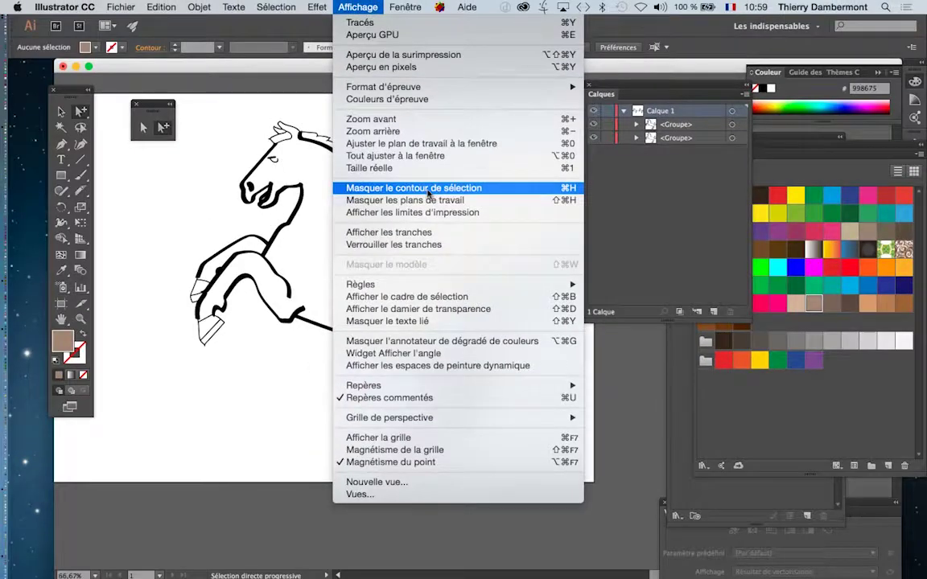
pyautogui.press('super+a')
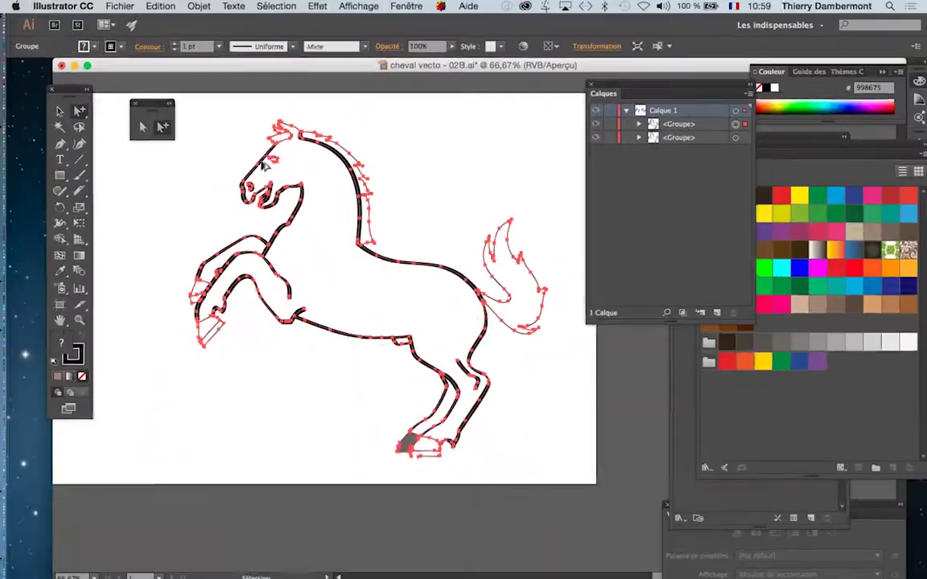
pyautogui.click(440, 162)
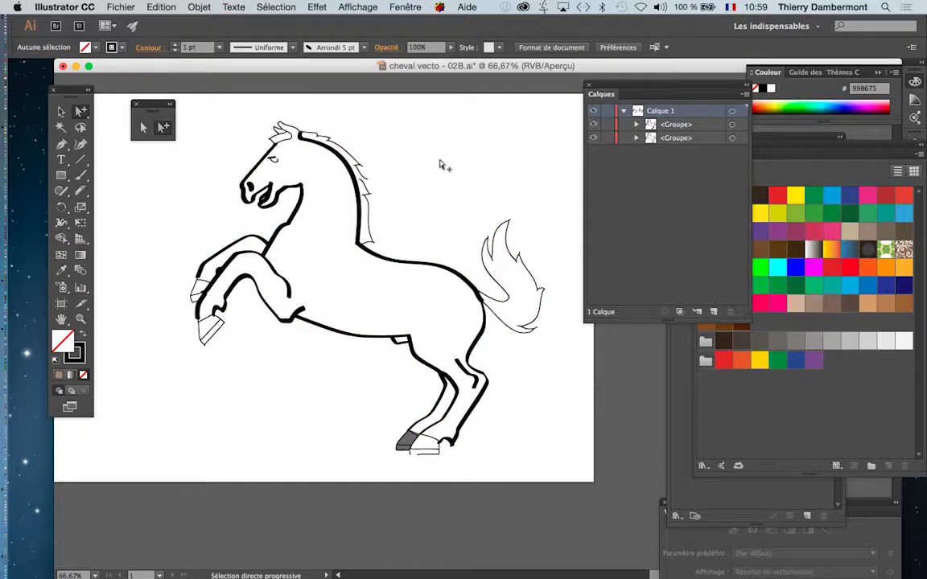
# Step: Switch to Photoshop and reset the Les indispensables workspace to its default layout
pyautogui.press('super+Tab')
pyautogui.press('super+Tab')
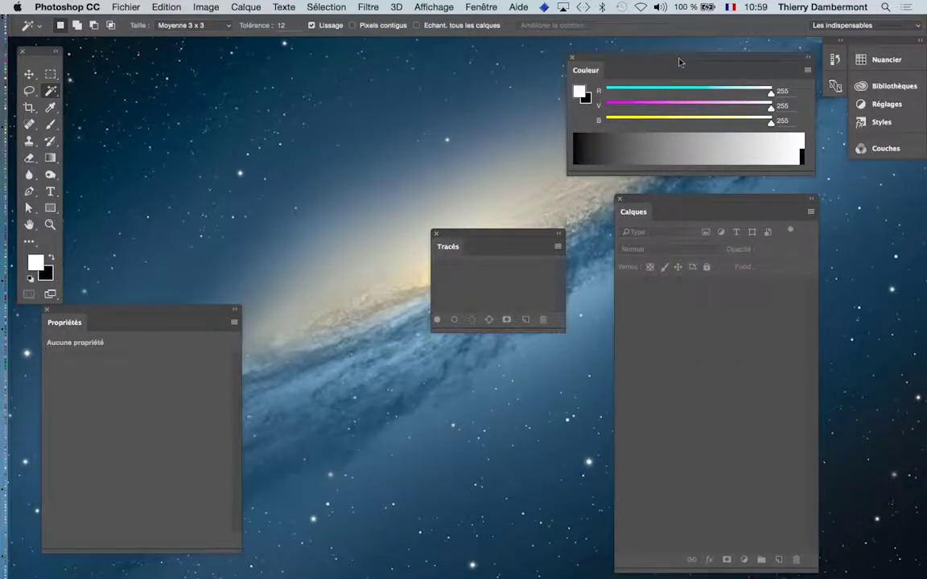
pyautogui.click(865, 25)
pyautogui.click(829, 64)
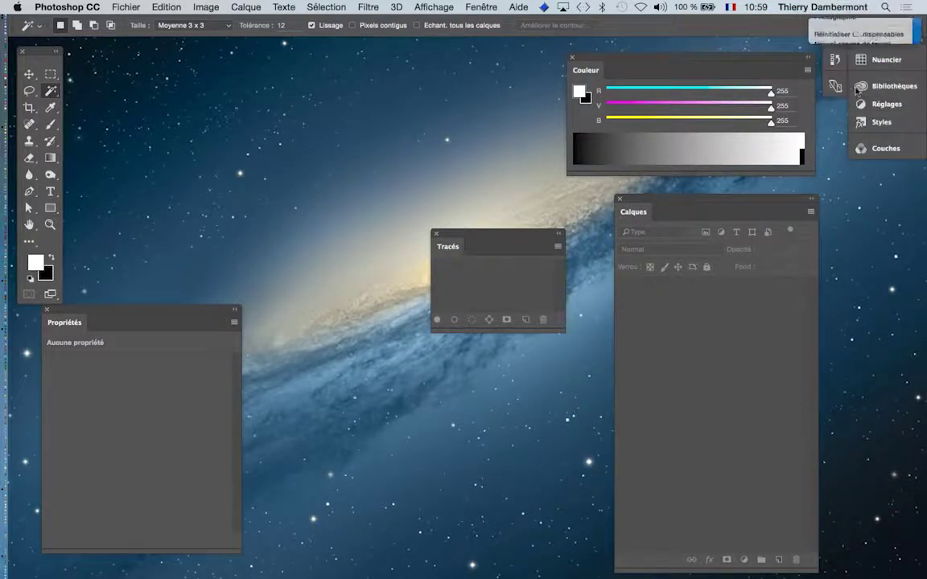
pyautogui.click(15, 41)
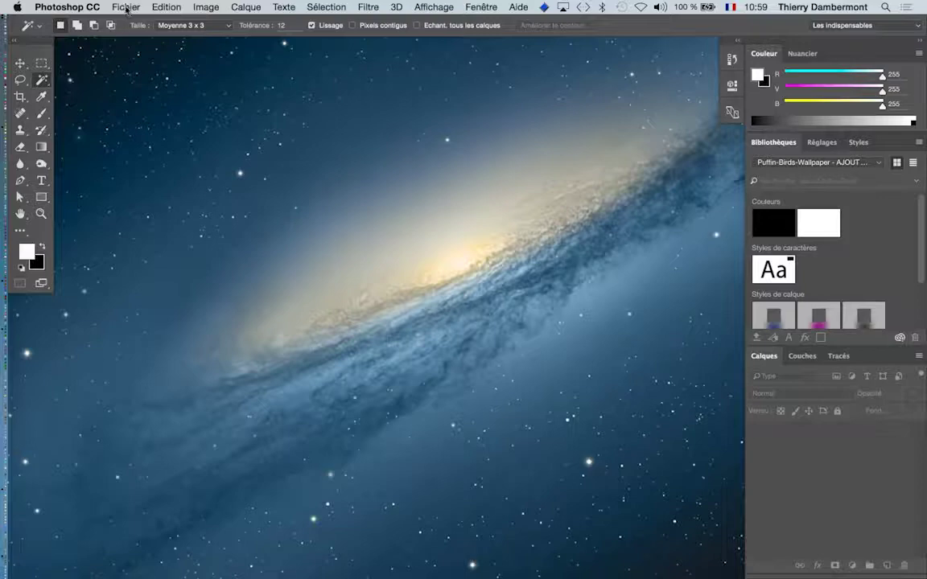
# Step: Open Cheval.png from the vectorisation des contours folder, leaving its missing colour profile unmodified
pyautogui.click(127, 8)
pyautogui.click(126, 34)
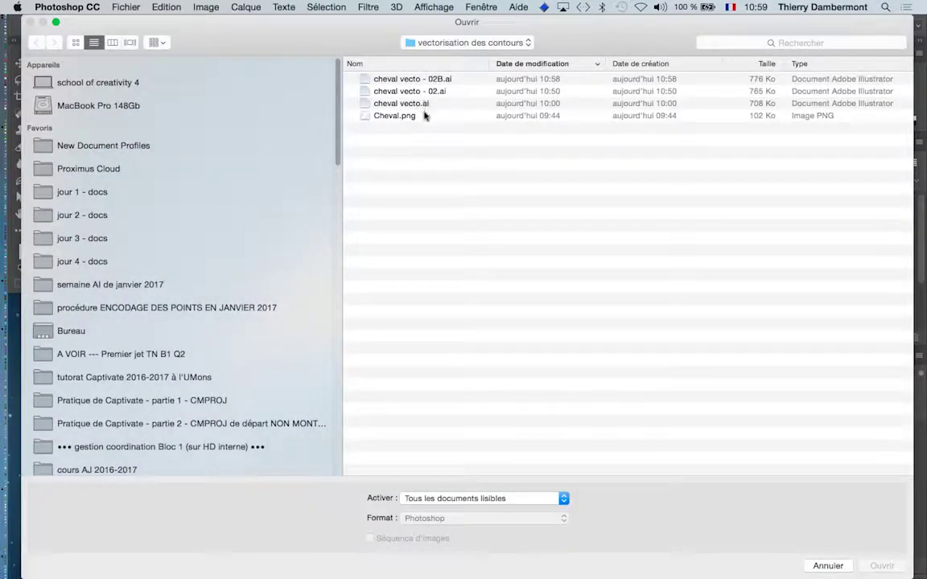
pyautogui.click(424, 116)
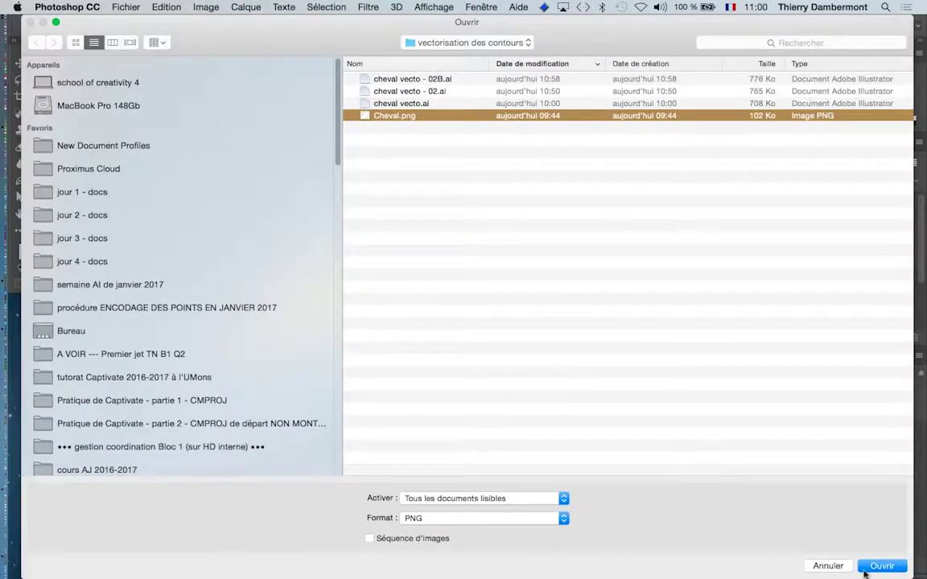
pyautogui.click(882, 567)
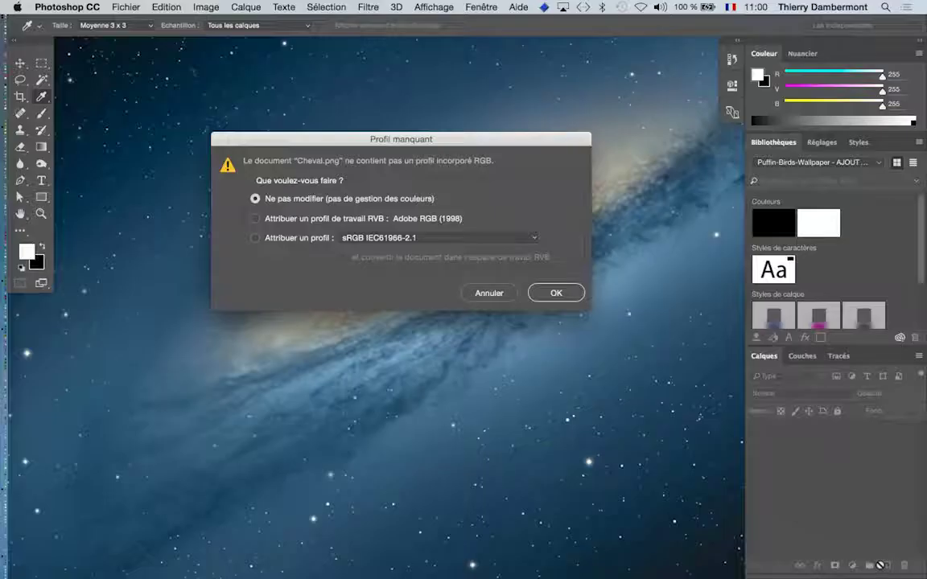
pyautogui.click(555, 293)
pyautogui.press('w')
pyautogui.press('f')
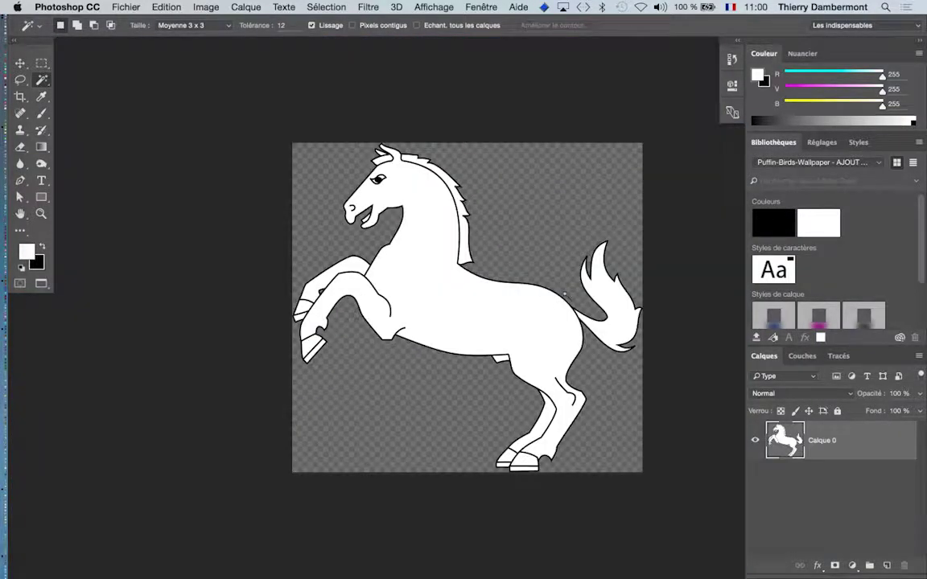
pyautogui.moveTo(466, 267); pyautogui.dragTo(362, 222)
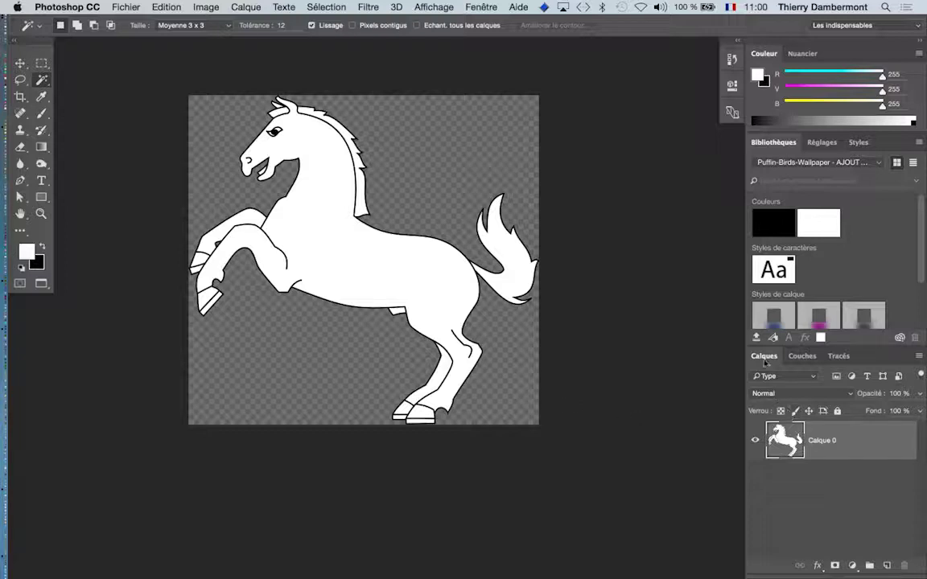
# Step: Detach the Calques panel, place it floating beside the horse image and enlarge it slightly
pyautogui.moveTo(764, 358); pyautogui.dragTo(581, 151)
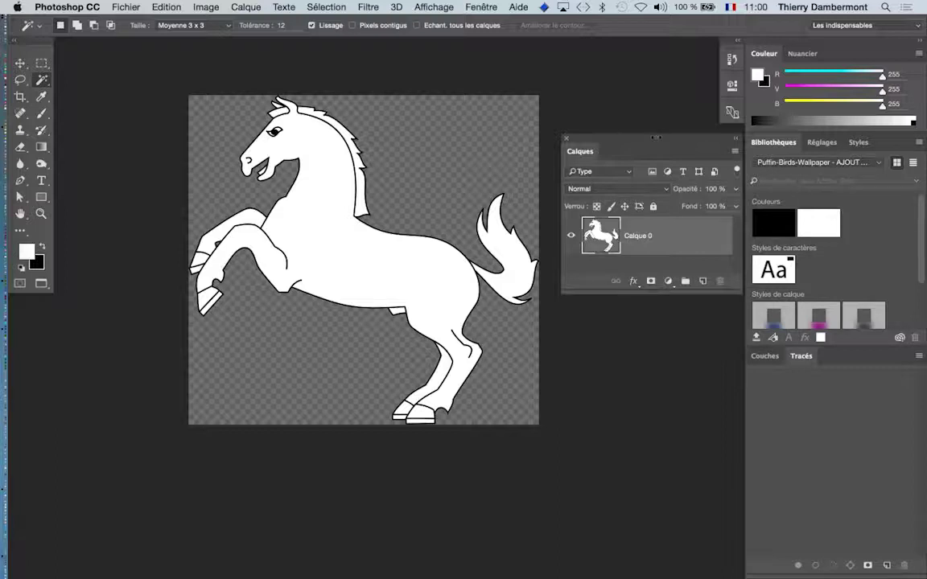
pyautogui.moveTo(656, 136); pyautogui.dragTo(618, 61)
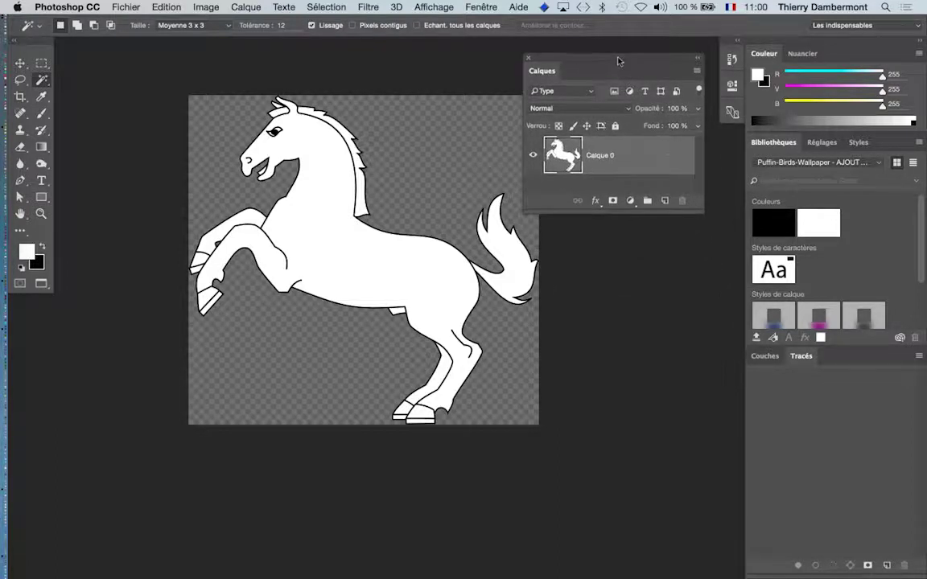
pyautogui.moveTo(698, 210); pyautogui.dragTo(707, 235)
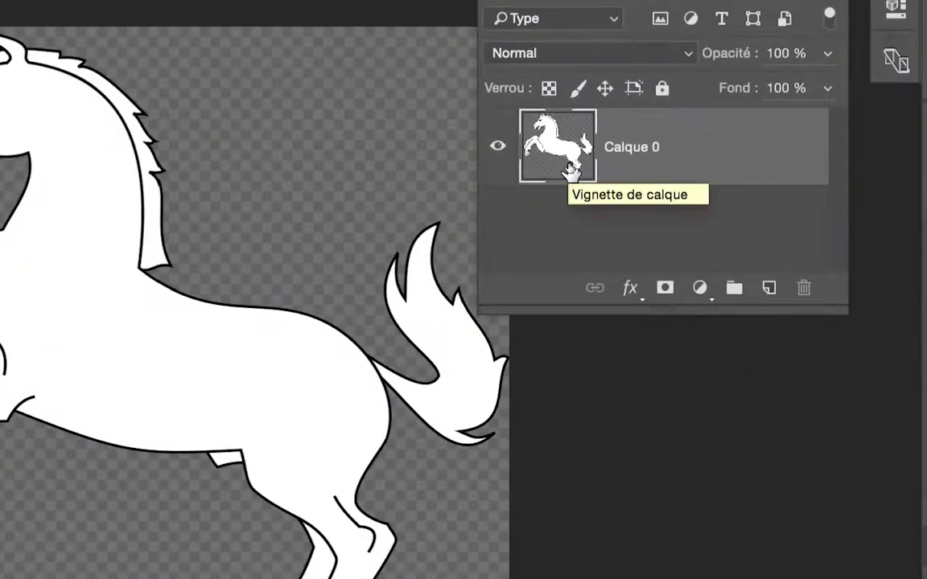
# Step: Load the opaque pixels of Calque 0 as a selection and deselect them
pyautogui.keyDown('super'); pyautogui.click(566, 169); pyautogui.keyUp('super')
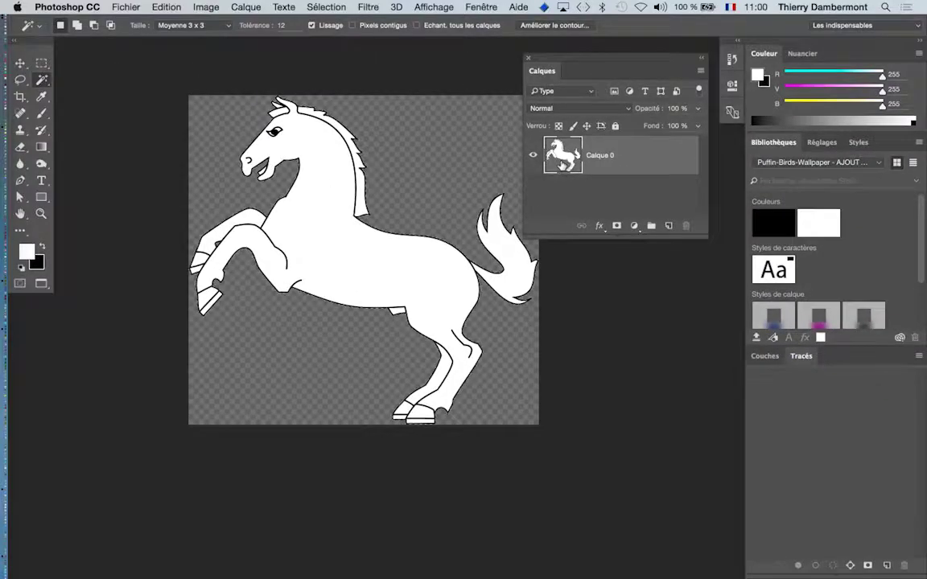
pyautogui.click(326, 6)
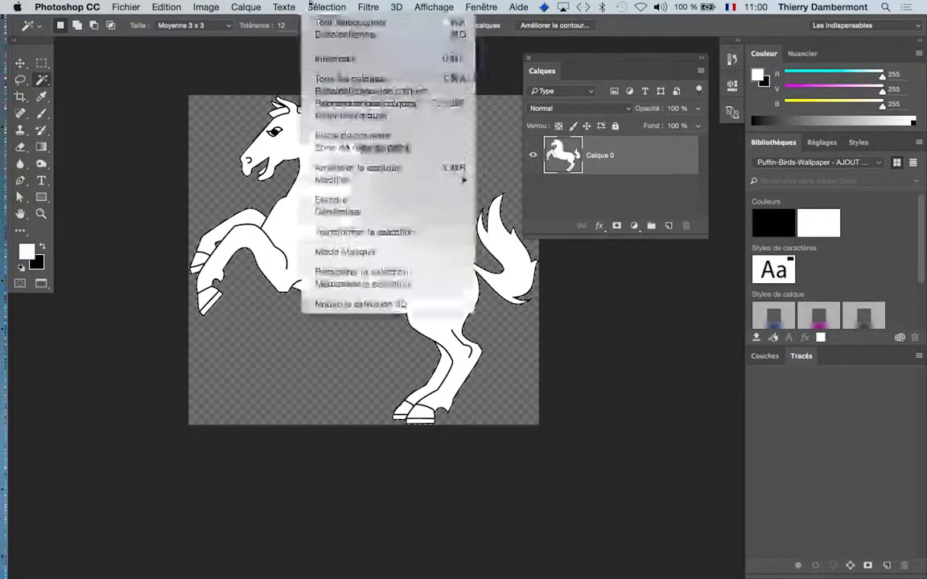
pyautogui.click(327, 35)
# Step: Flatten the horse image into a single background layer with white replacing the transparency
pyautogui.click(246, 7)
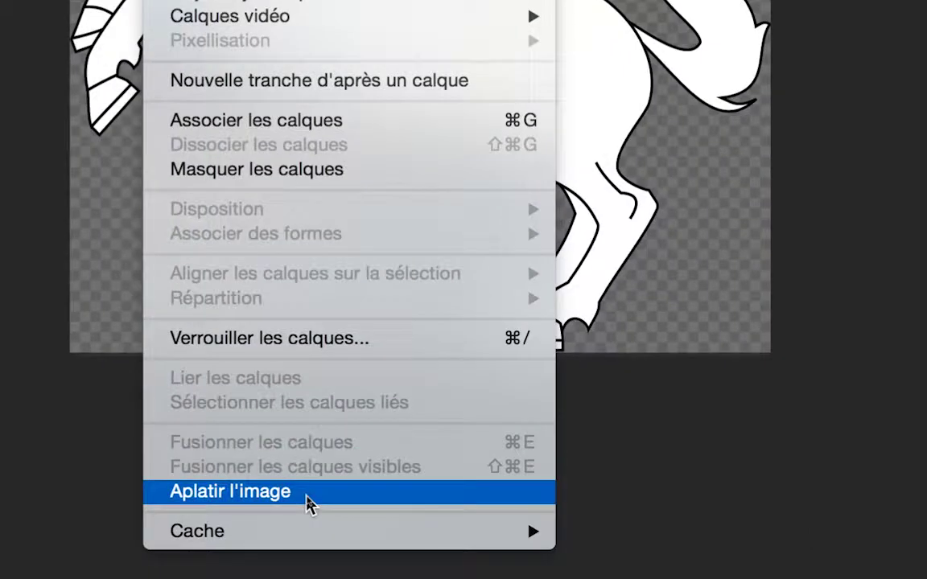
pyautogui.click(310, 493)
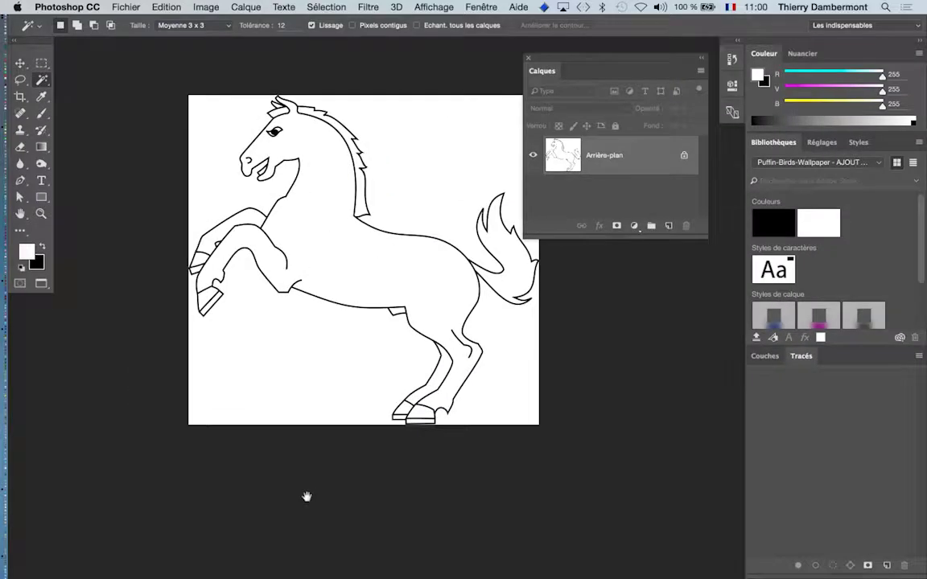
pyautogui.moveTo(307, 492); pyautogui.dragTo(253, 379)
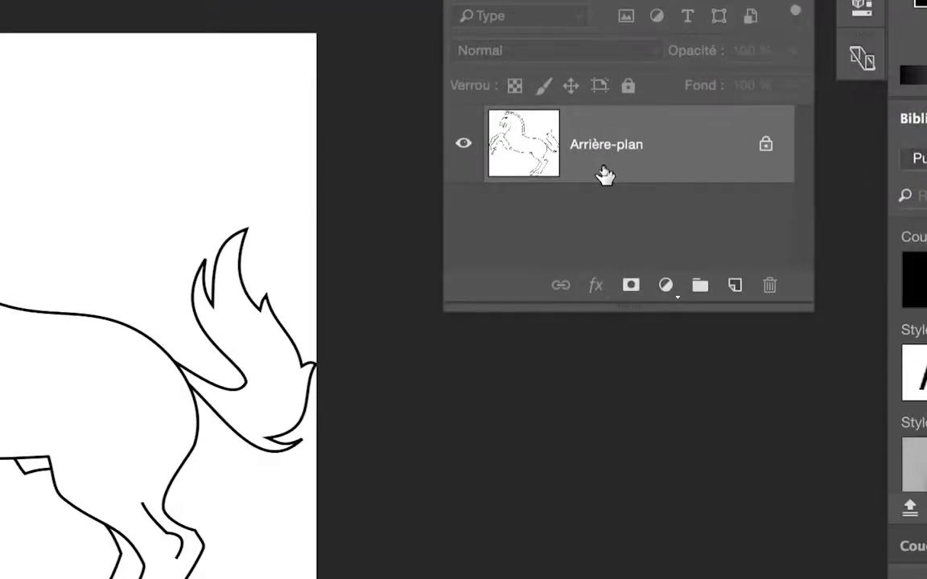
pyautogui.moveTo(603, 167); pyautogui.dragTo(556, 176)
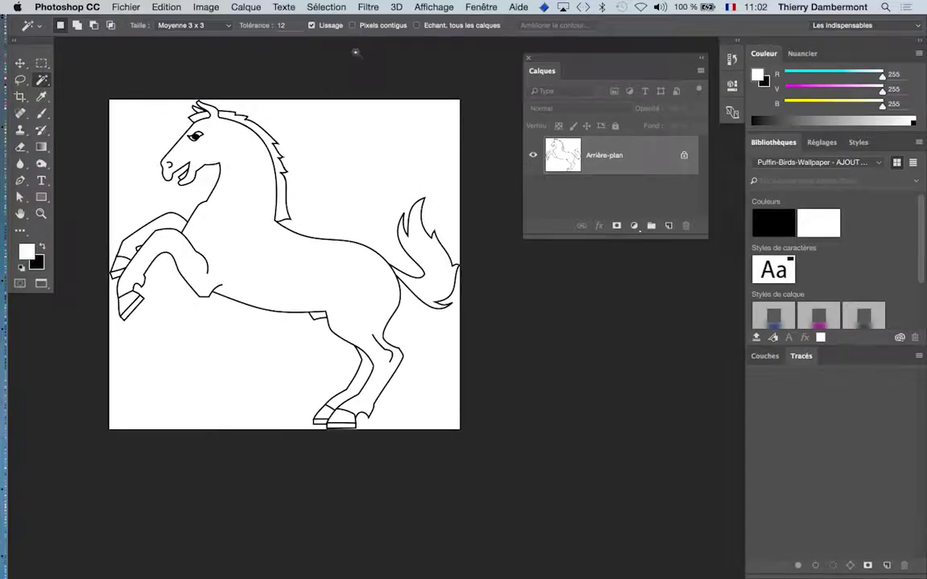
# Step: Turn on Pixels contigus for the Magic Wand and select the white background area in front of the horse's head
pyautogui.click(352, 26)
pyautogui.click(139, 141)
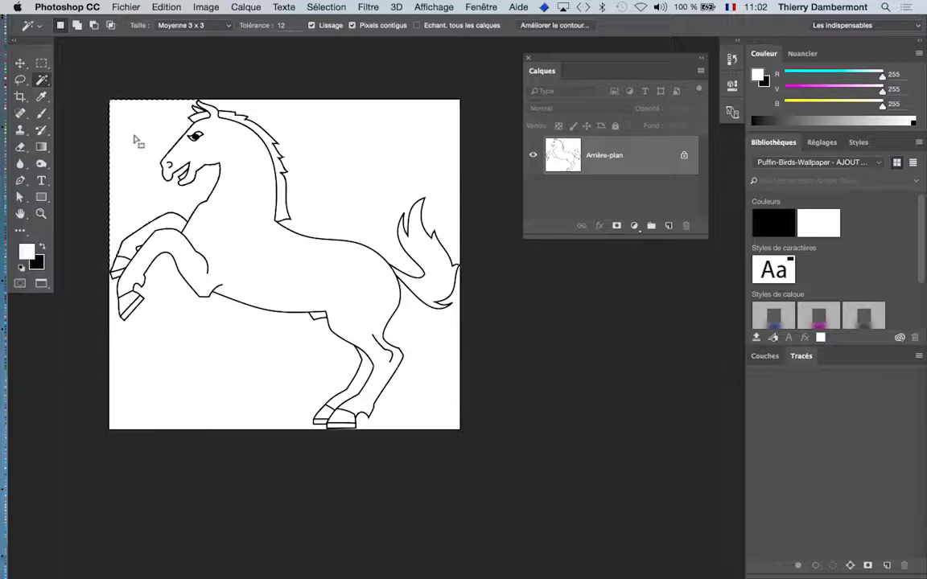
pyautogui.scroll(-3, 173, 188)
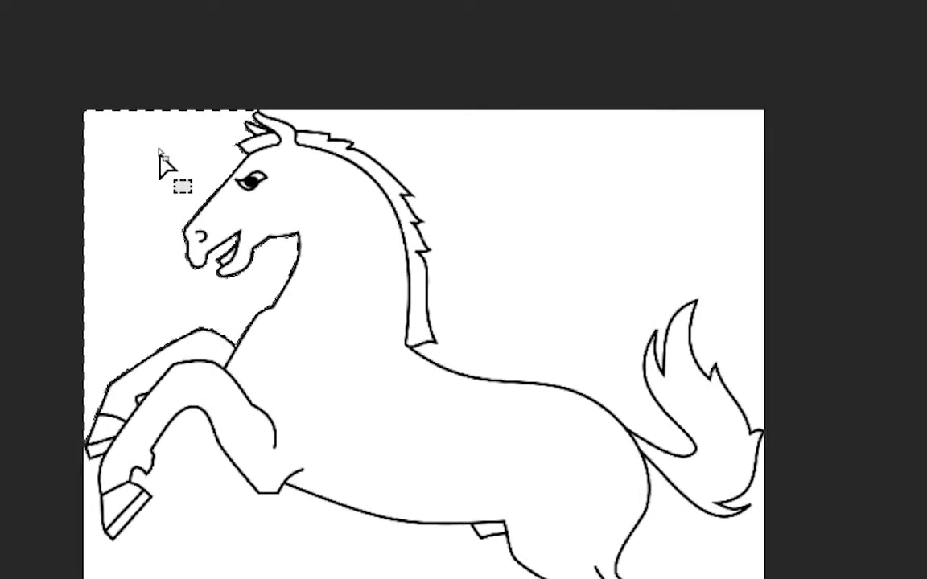
# Step: Select the white background area above the horse's back with the Magic Wand and deselect it
pyautogui.press('w')
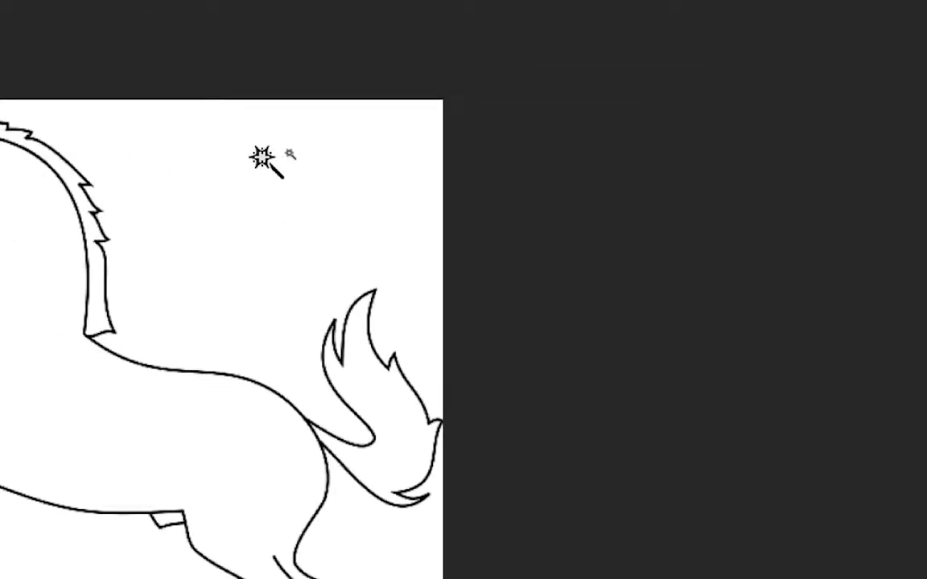
pyautogui.click(262, 157)
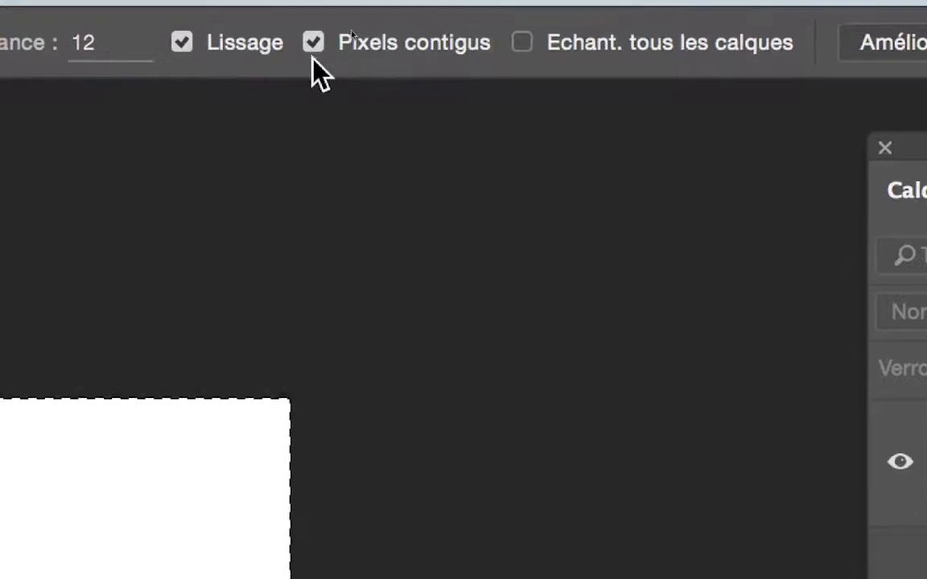
pyautogui.click(272, 14)
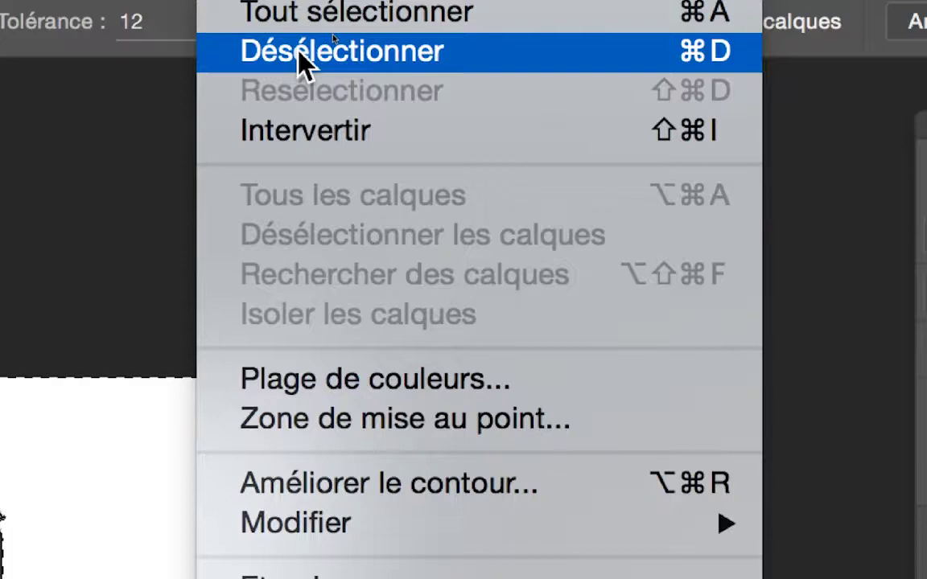
pyautogui.click(304, 51)
# Step: Turn off Pixels contigus, select all the image's white pixels with the Magic Wand and clear the selection
pyautogui.click(315, 38)
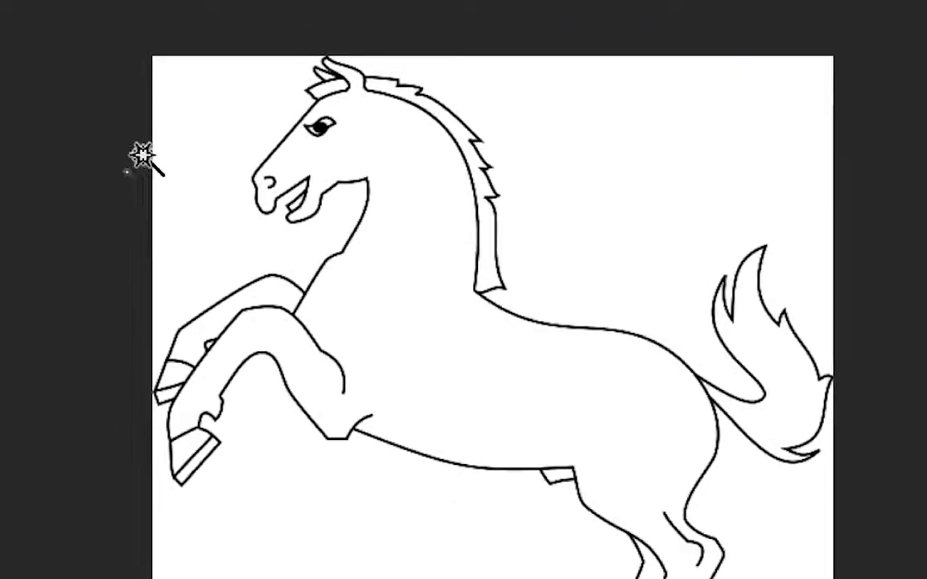
pyautogui.click(218, 155)
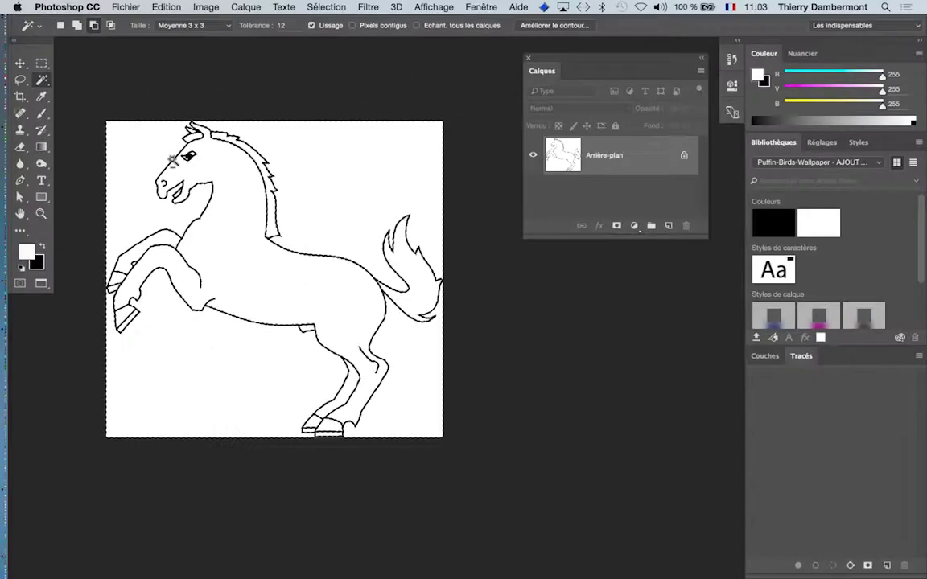
pyautogui.click(326, 6)
pyautogui.click(332, 34)
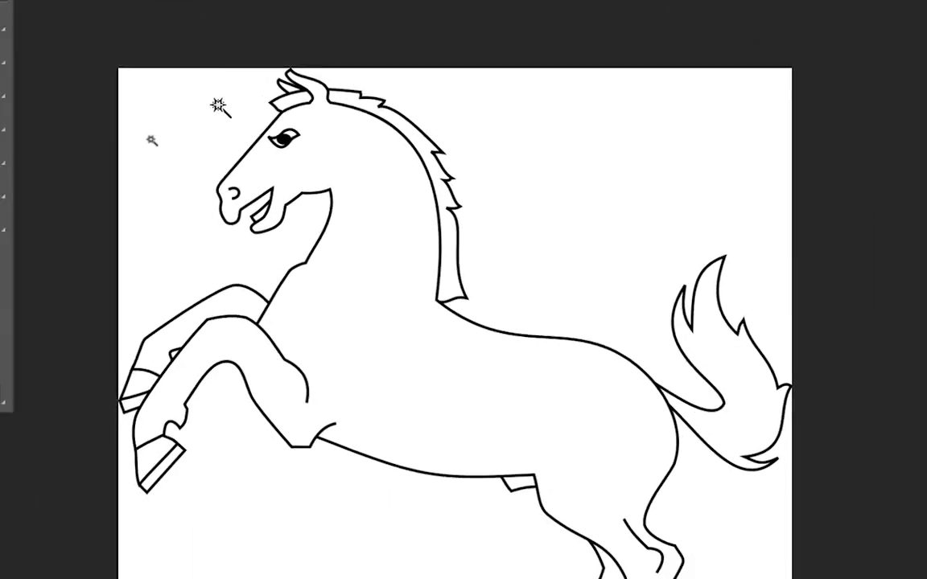
# Step: Select all the white background areas around the horse with the Magic Wand, adding each separate area to the selection
pyautogui.click(209, 107)
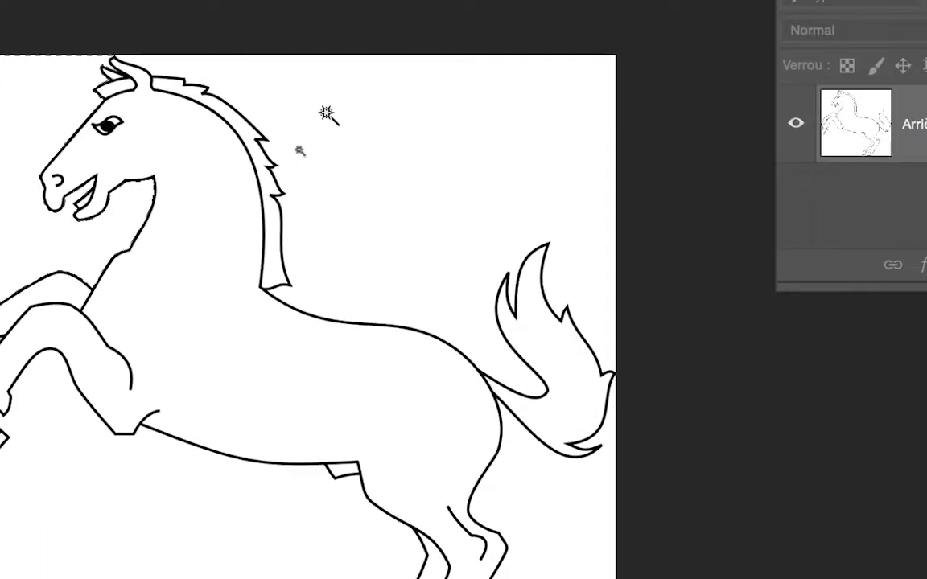
pyautogui.keyDown('shift'); pyautogui.click(590, 125); pyautogui.keyUp('shift')
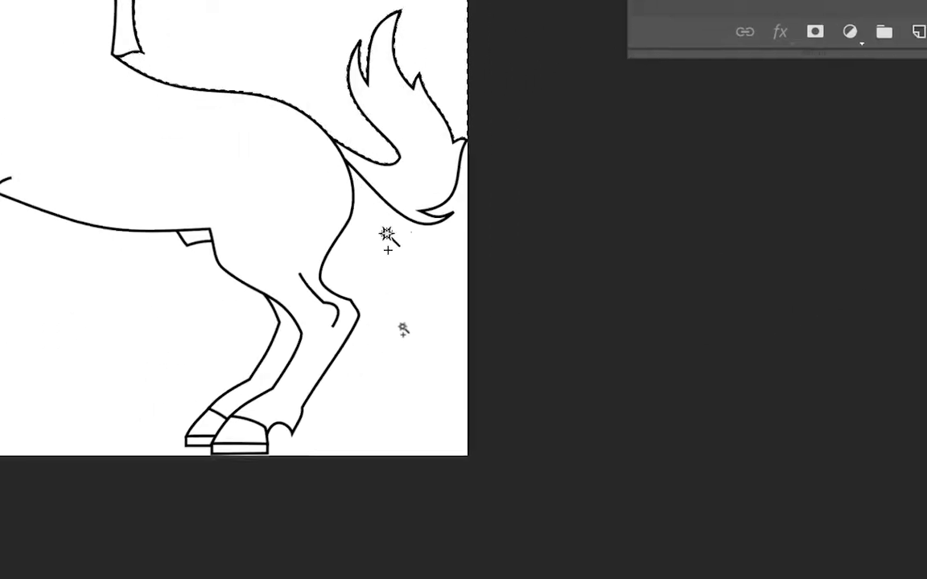
pyautogui.keyDown('shift'); pyautogui.click(403, 256); pyautogui.keyUp('shift')
pyautogui.keyDown('shift'); pyautogui.click(50, 378); pyautogui.keyUp('shift')
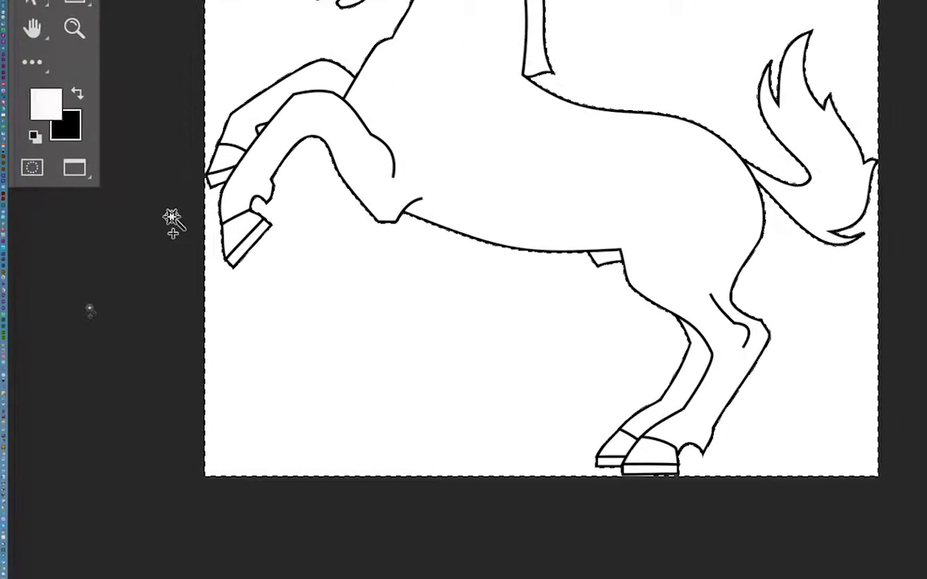
# Step: Examine the background selection around the horse, including the small enclosed white area behind the raised foreleg
pyautogui.scroll(10, 269, 129)
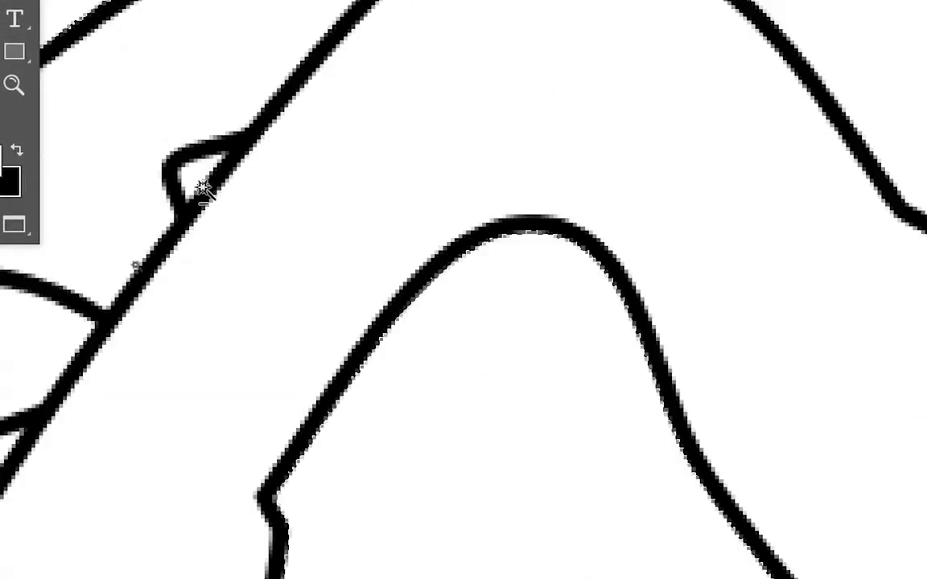
pyautogui.scroll(3, 201, 189)
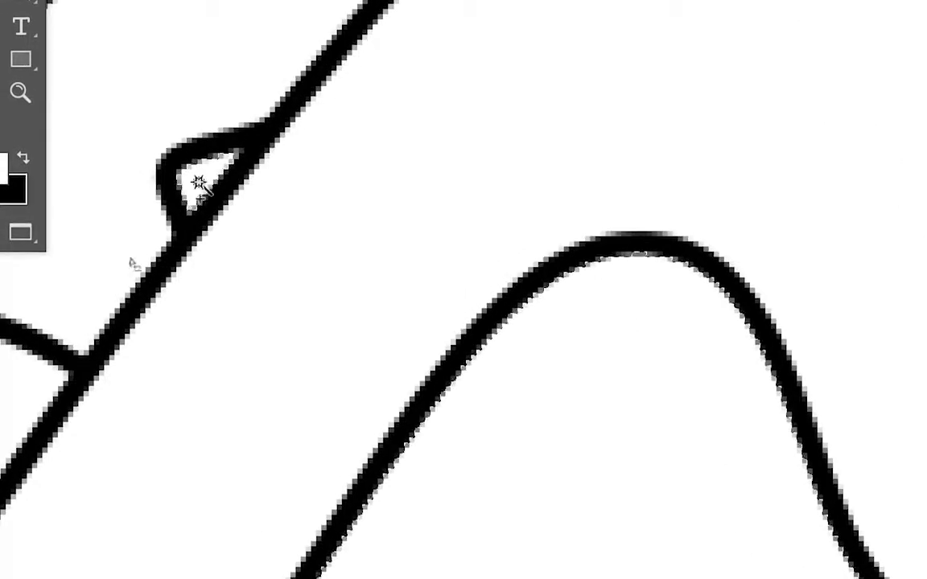
pyautogui.scroll(-10, 199, 187)
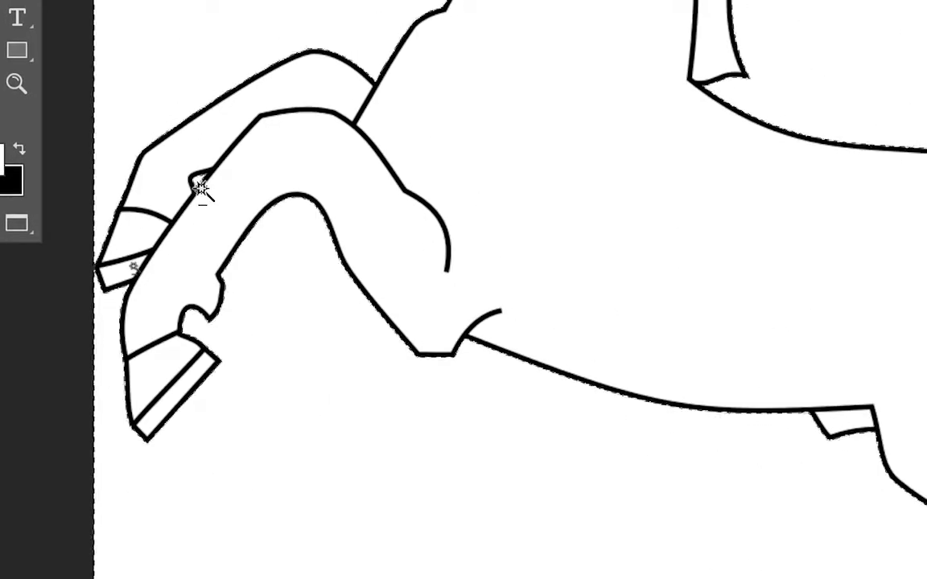
pyautogui.scroll(-8, 201, 189)
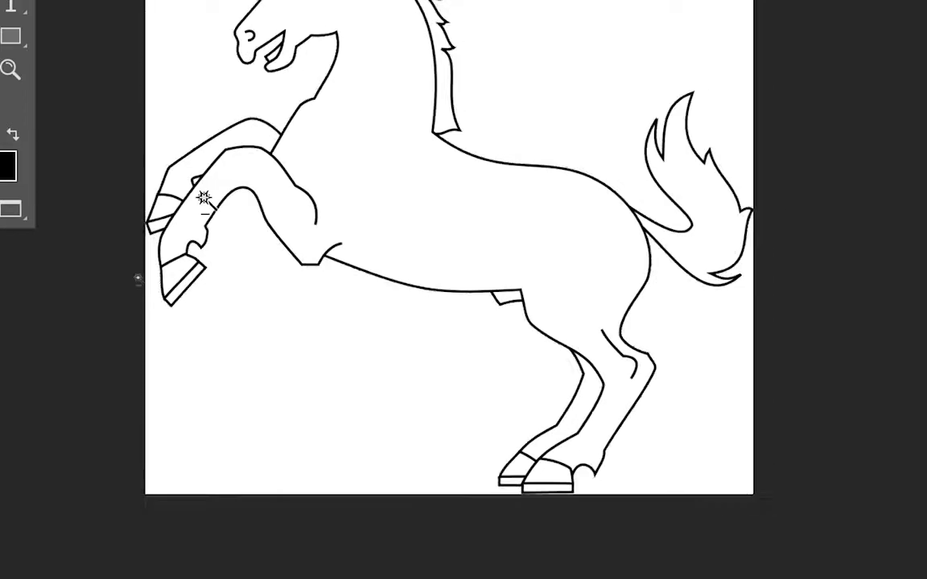
pyautogui.scroll(-6, 203, 198)
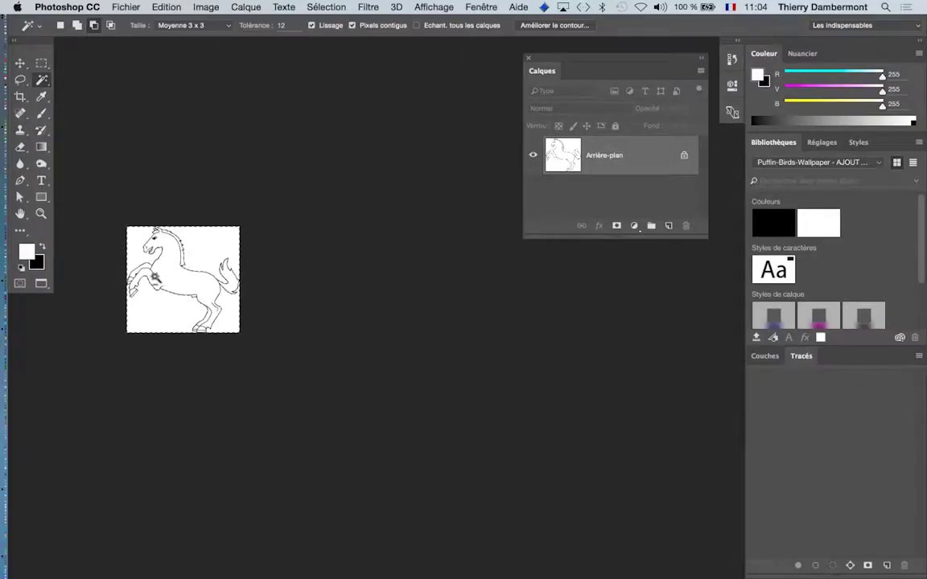
pyautogui.scroll(5, 154, 278)
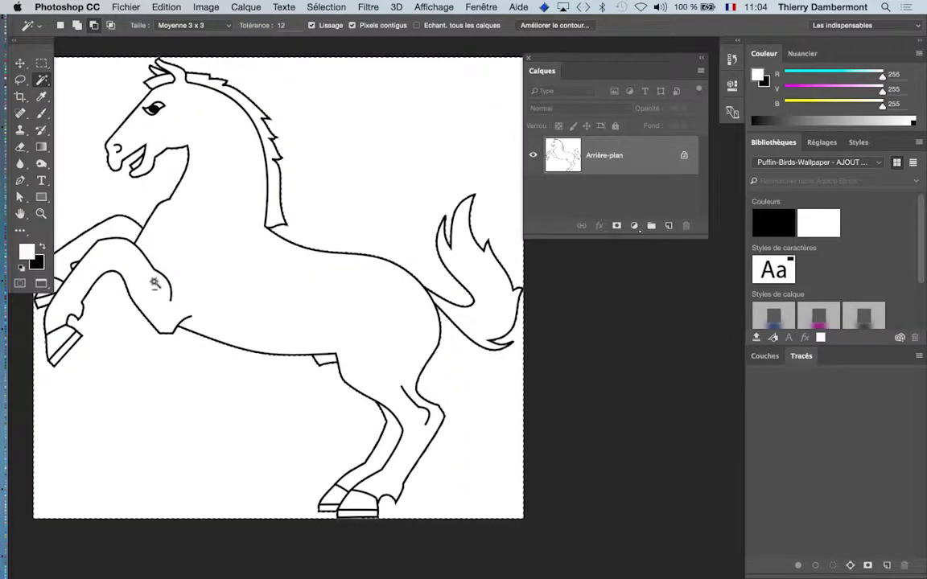
pyautogui.scroll(-2, 154, 283)
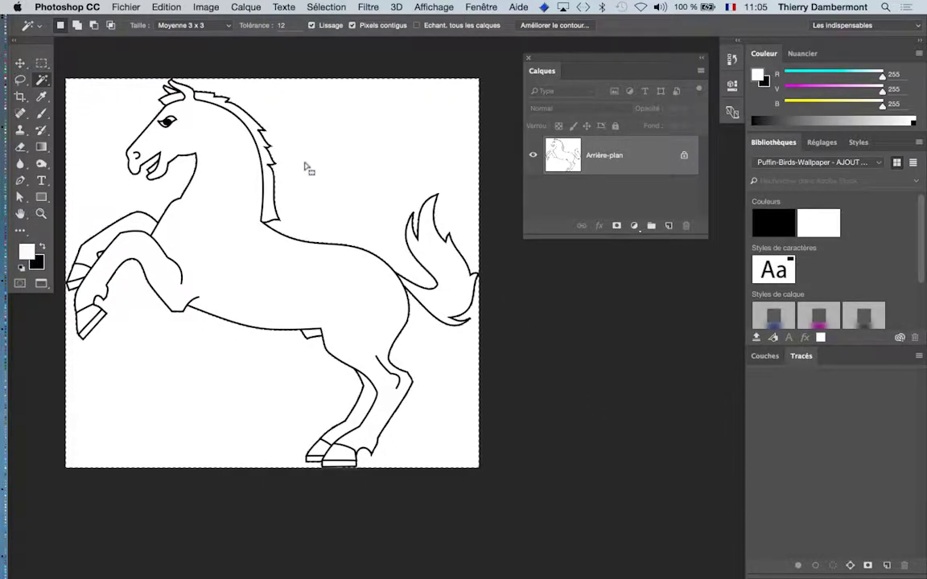
pyautogui.scroll(-3, 312, 181)
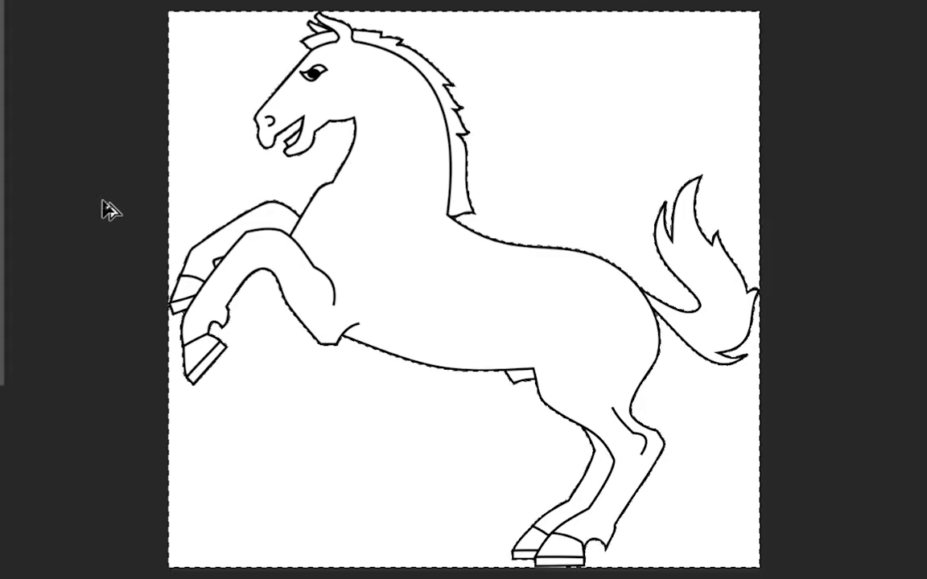
# Step: Invert the selection so that the horse is selected instead of the background
pyautogui.press('w')
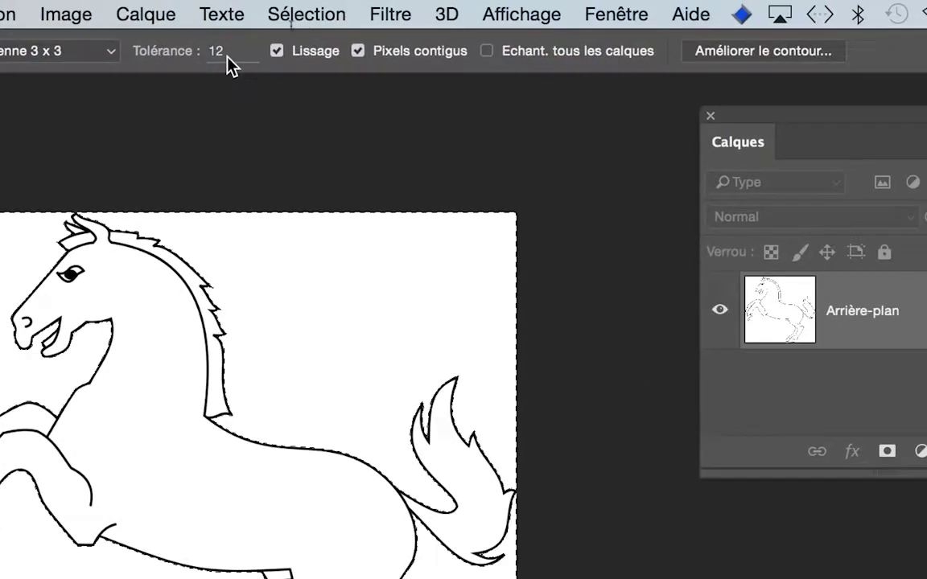
pyautogui.click(256, 24)
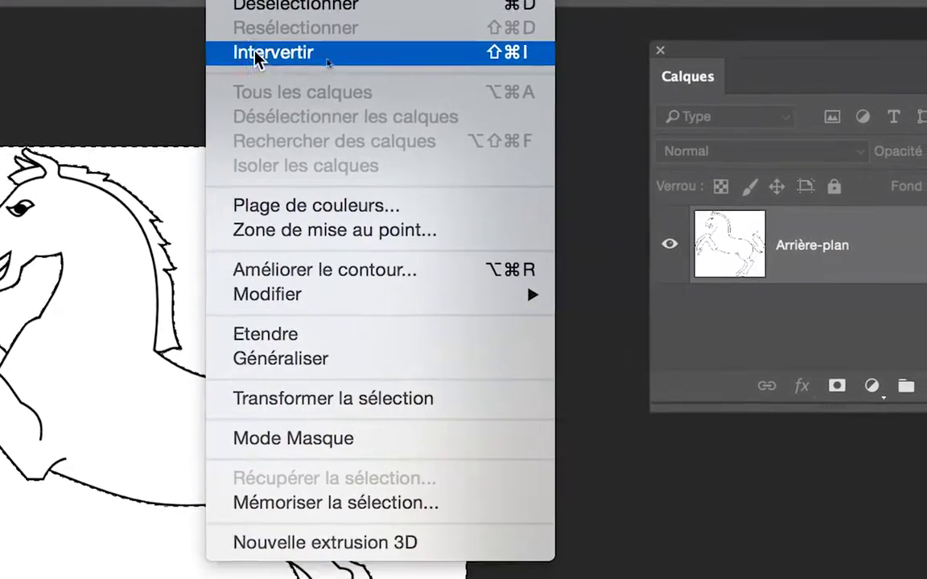
pyautogui.click(260, 54)
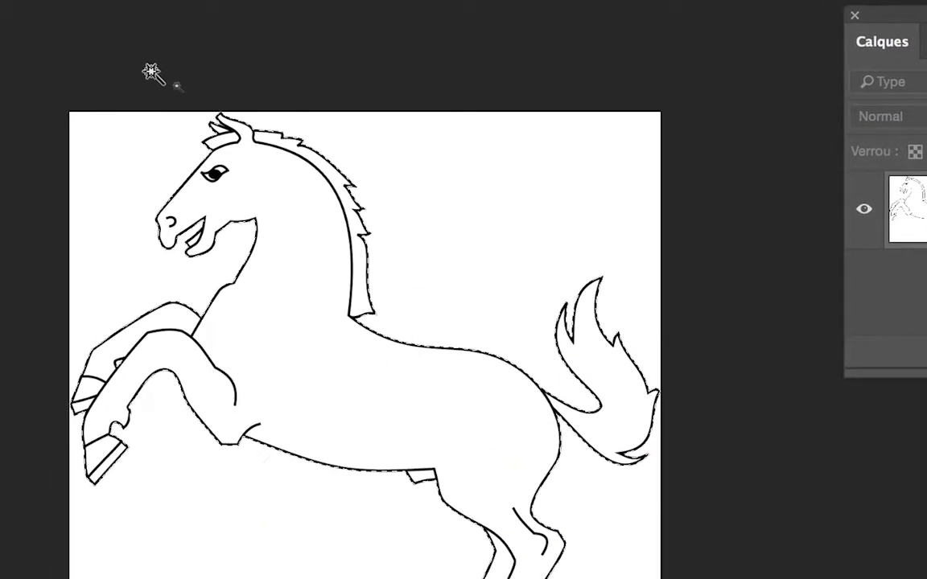
pyautogui.hotkey('ctrl', '-')
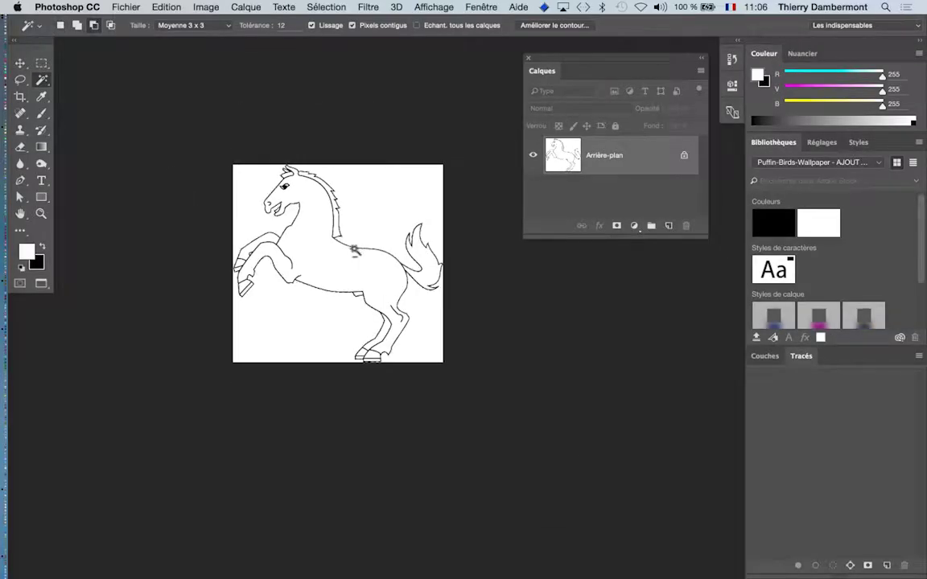
pyautogui.scroll(3, 354, 250)
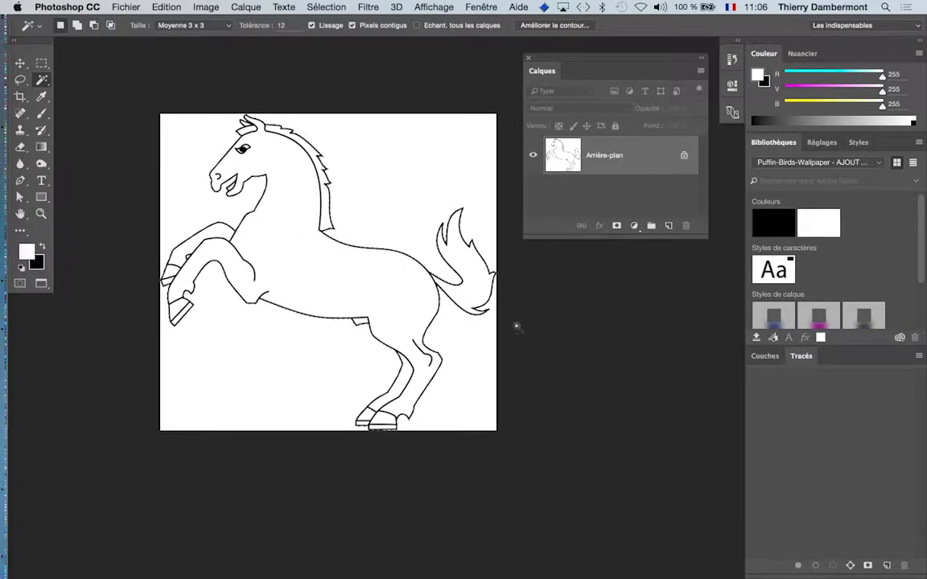
# Step: Float the Tracés panel beside the horse image, enlarge it, and move the Calques panel out of its way
pyautogui.moveTo(569, 68); pyautogui.dragTo(89, 360)
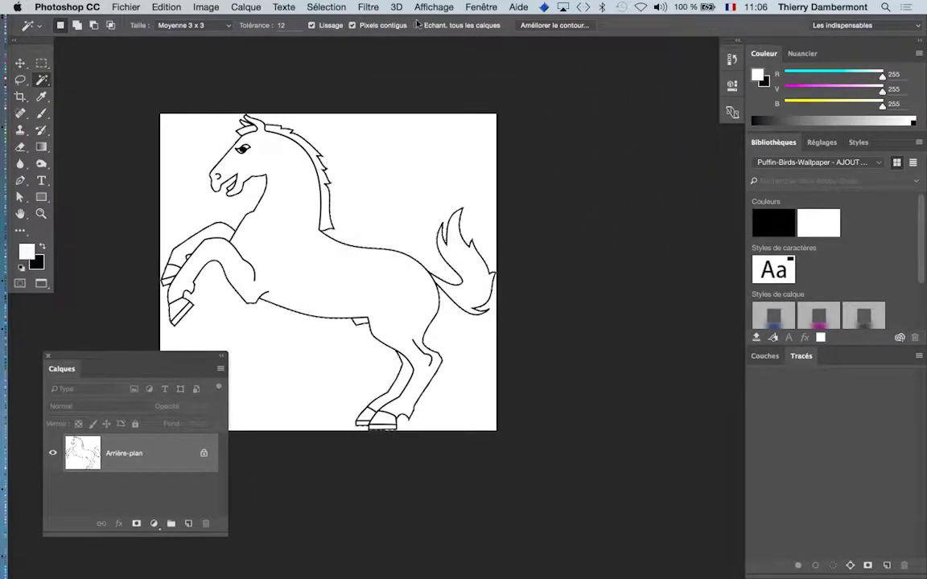
pyautogui.click(497, 6)
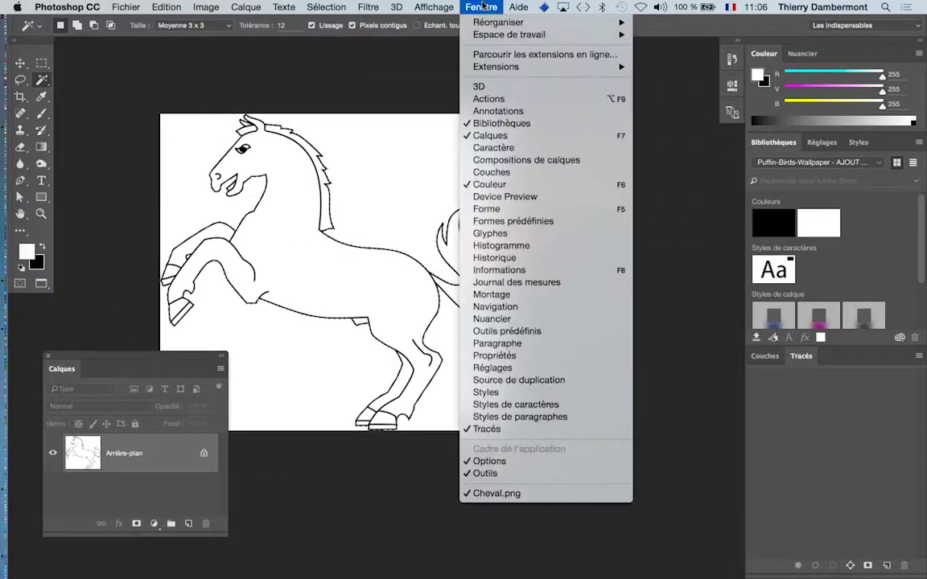
pyautogui.click(522, 431)
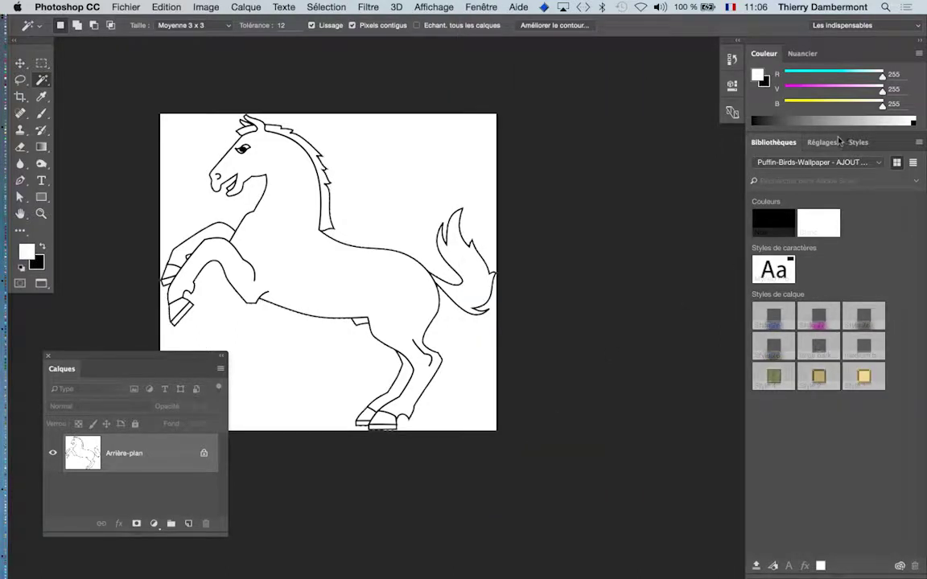
pyautogui.click(503, 6)
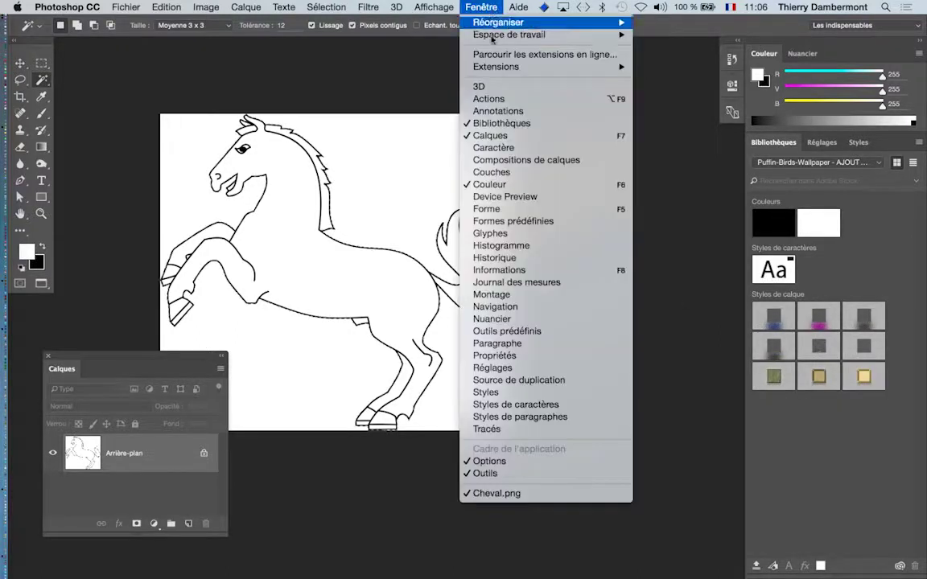
pyautogui.click(536, 428)
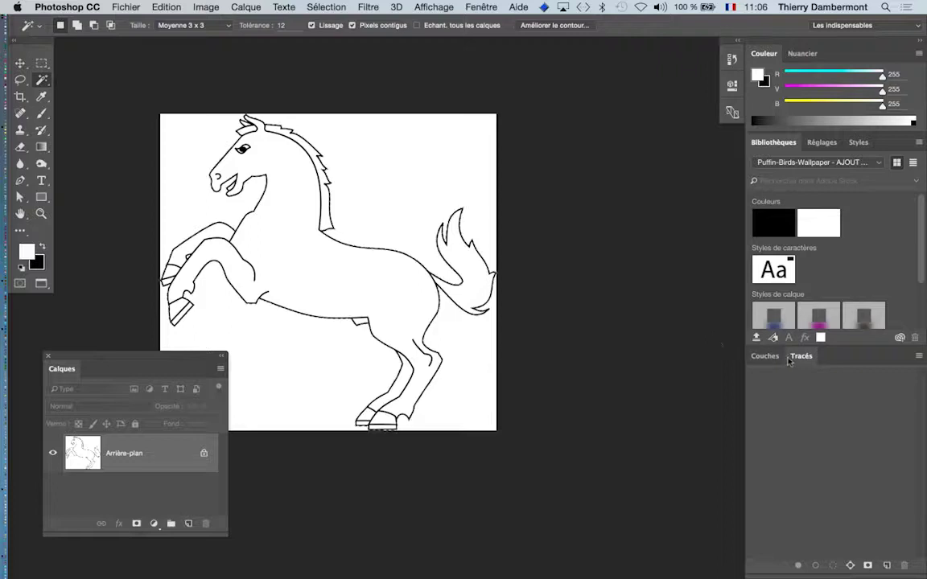
pyautogui.moveTo(783, 356); pyautogui.dragTo(526, 92)
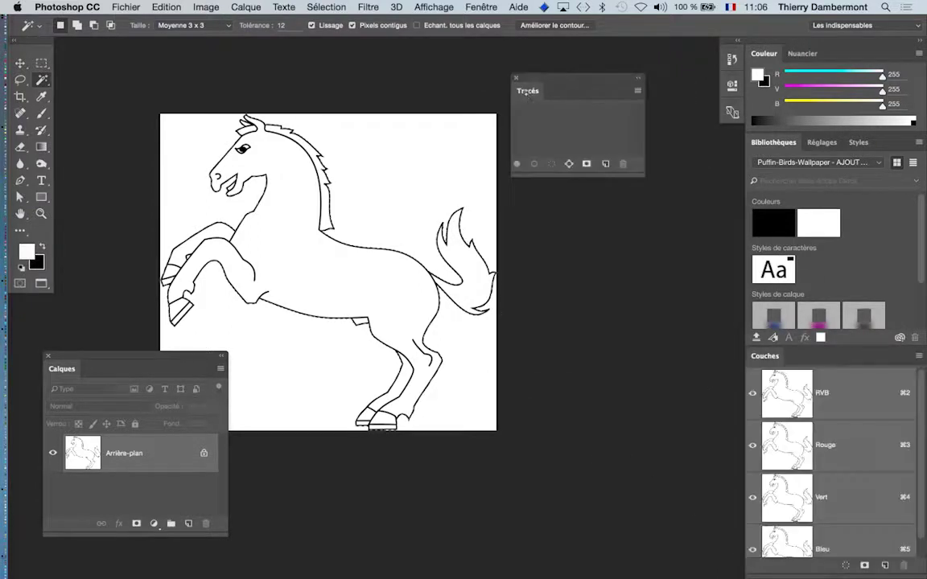
pyautogui.moveTo(645, 175); pyautogui.dragTo(662, 261)
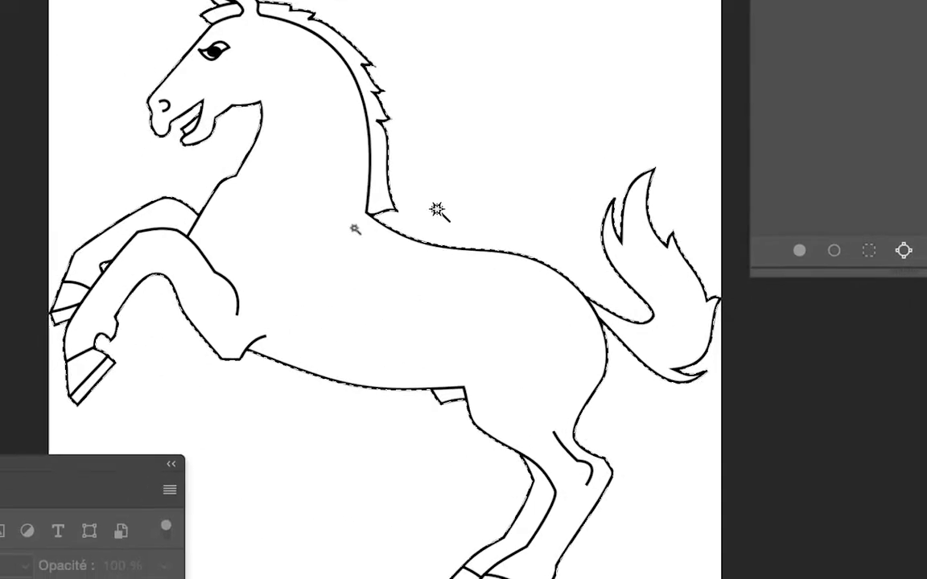
# Step: Try contracting the horse selection by 3 pixels, and undo the contraction
pyautogui.scroll(6, 415, 217)
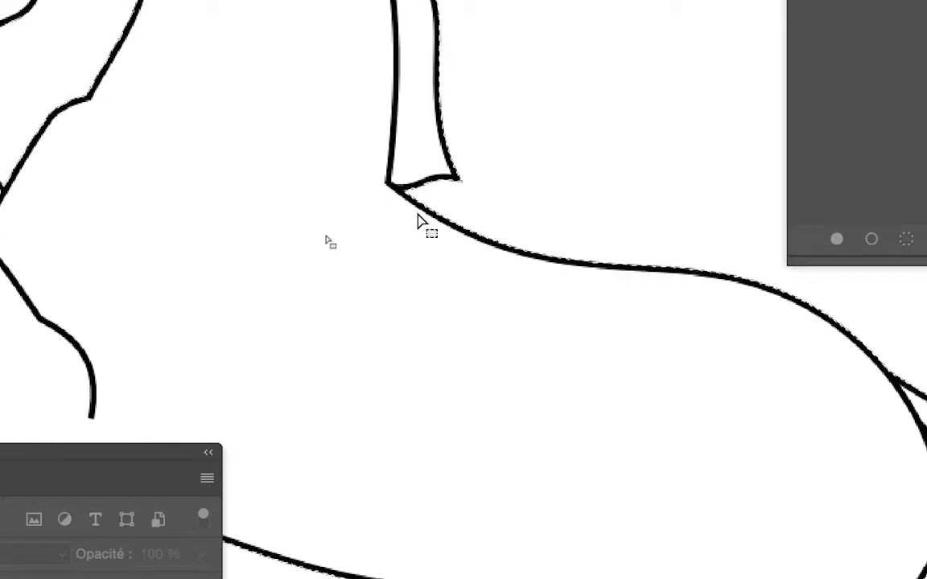
pyautogui.press('w')
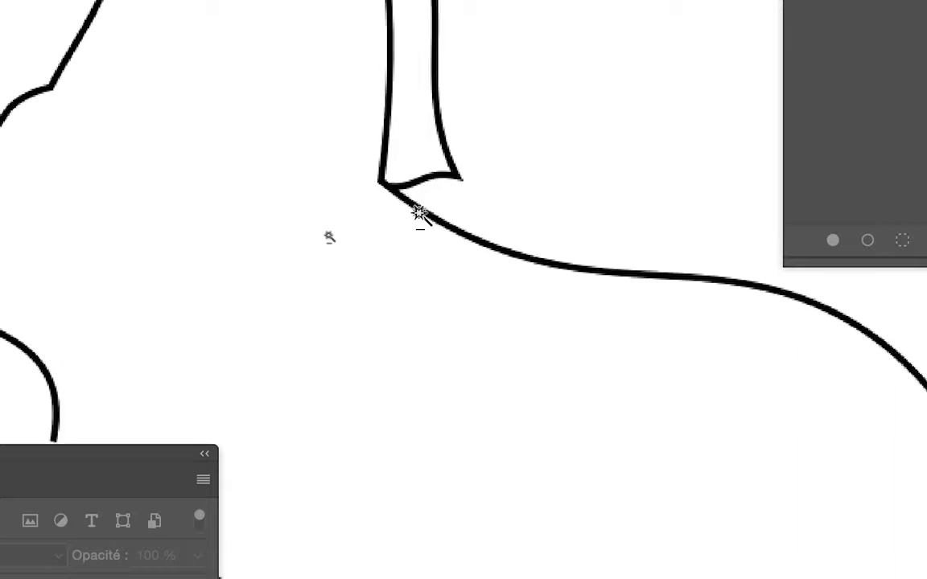
pyautogui.scroll(2, 418, 216)
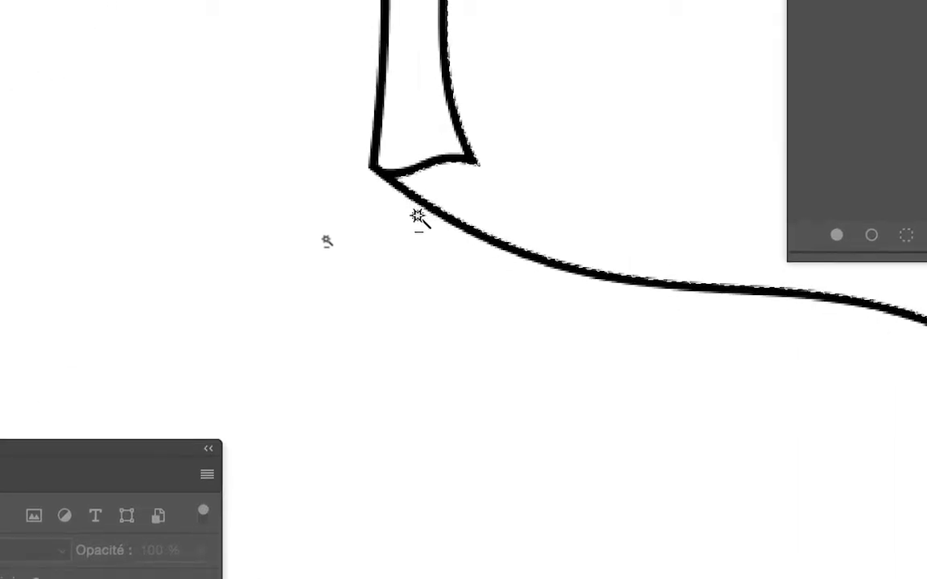
pyautogui.scroll(4, 416, 215)
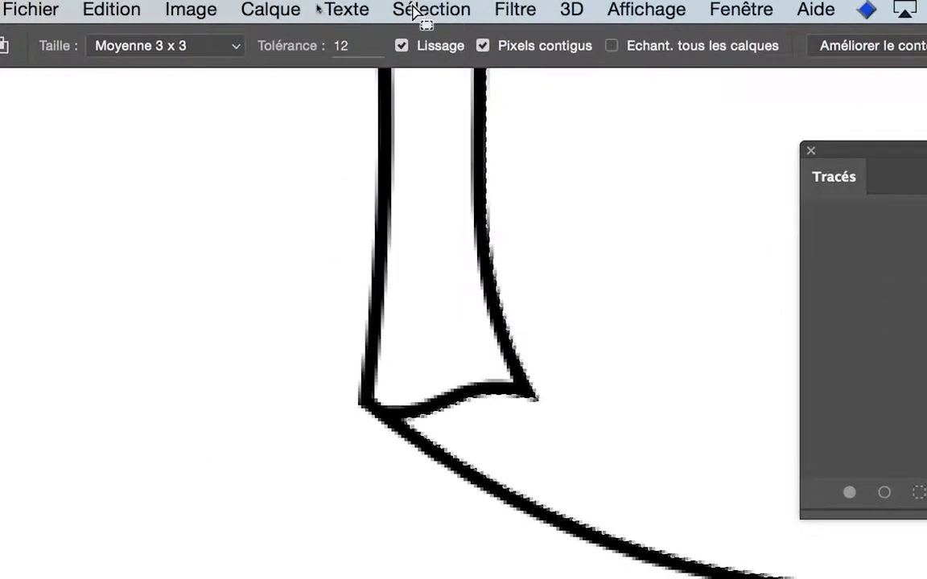
pyautogui.click(412, 11)
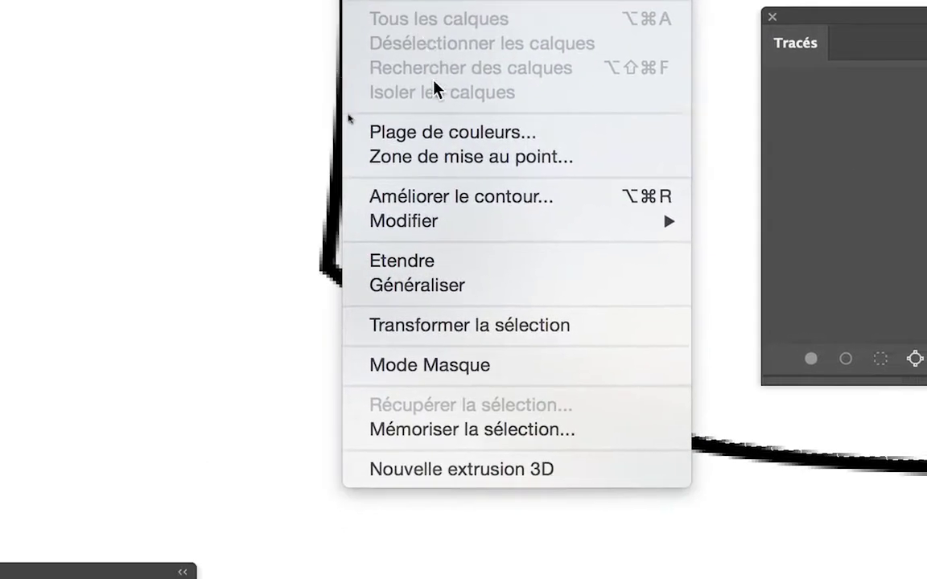
pyautogui.moveTo(475, 221)
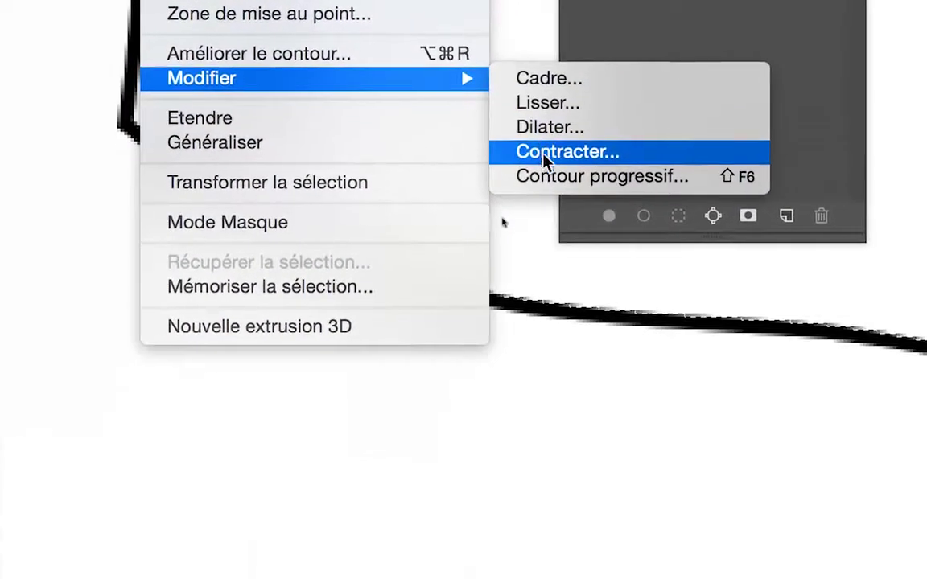
pyautogui.click(551, 149)
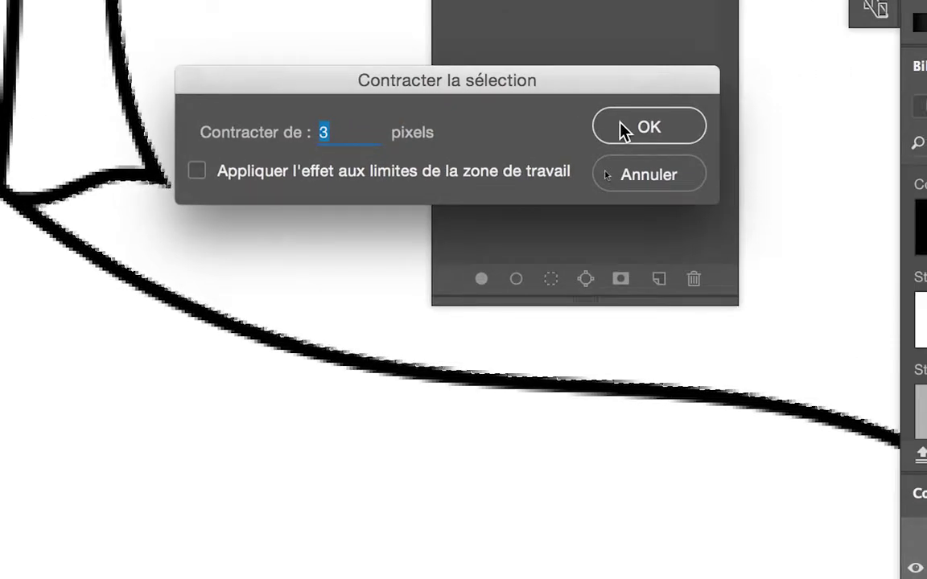
pyautogui.click(624, 130)
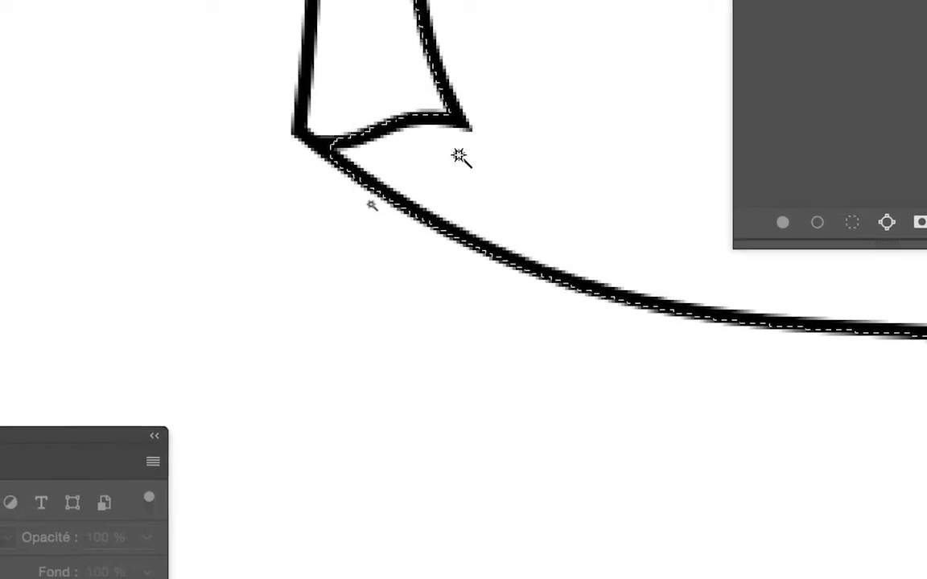
pyautogui.hotkey('ctrl', 'd')
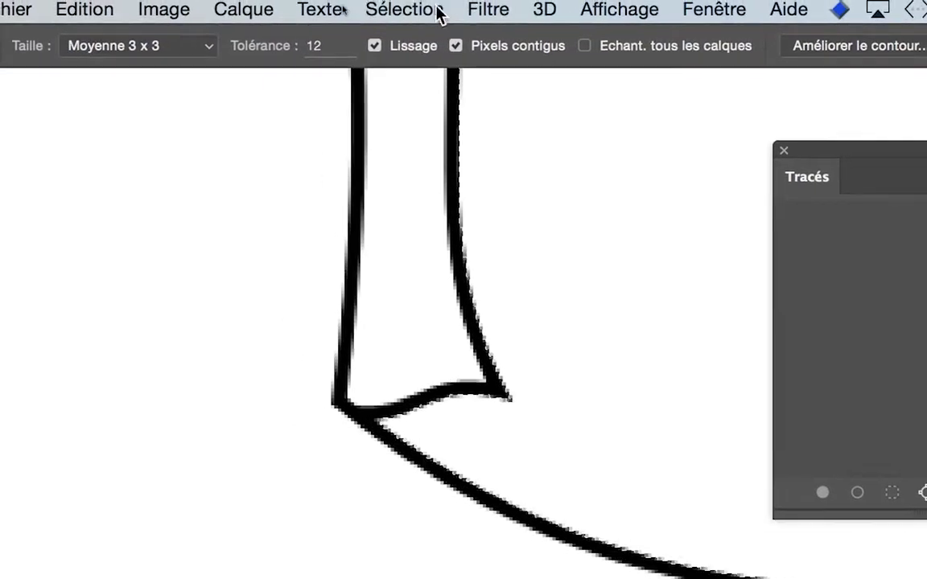
# Step: Contract the horse selection by 2 pixels
pyautogui.click(384, 13)
pyautogui.moveTo(471, 336)
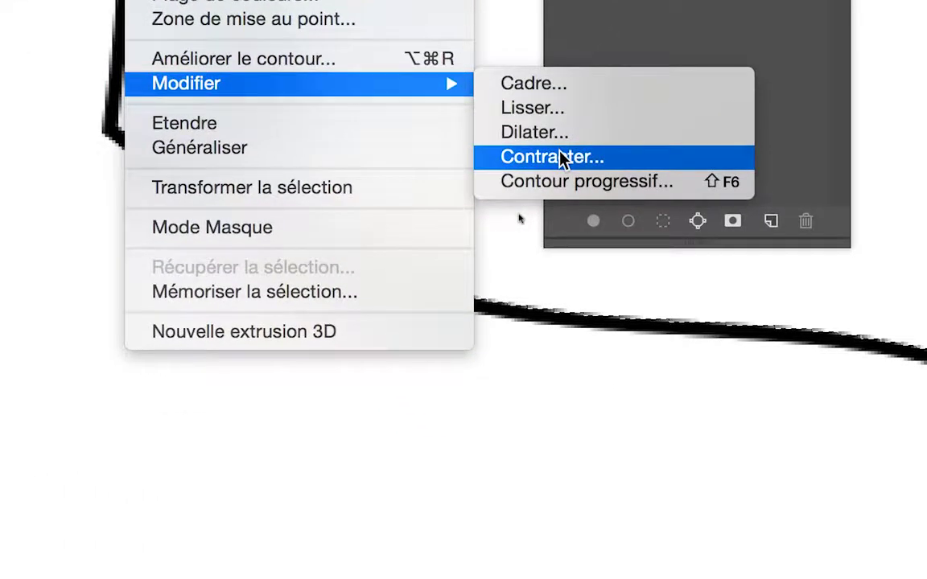
pyautogui.click(663, 206)
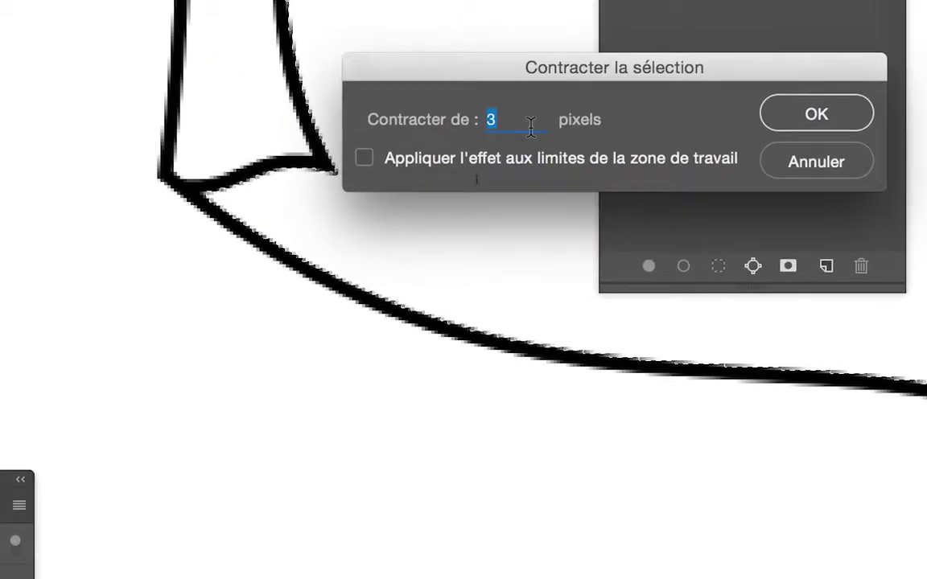
pyautogui.write('2')
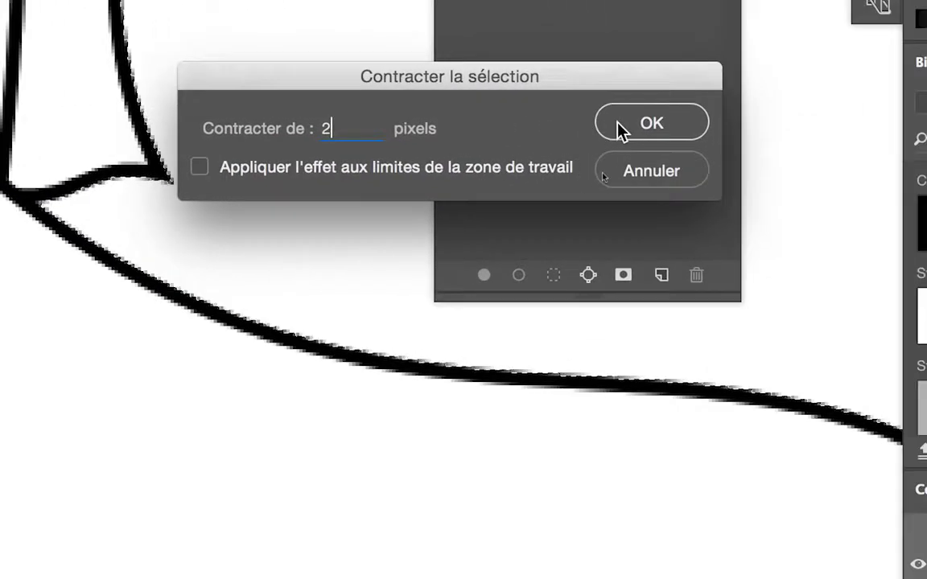
pyautogui.click(789, 123)
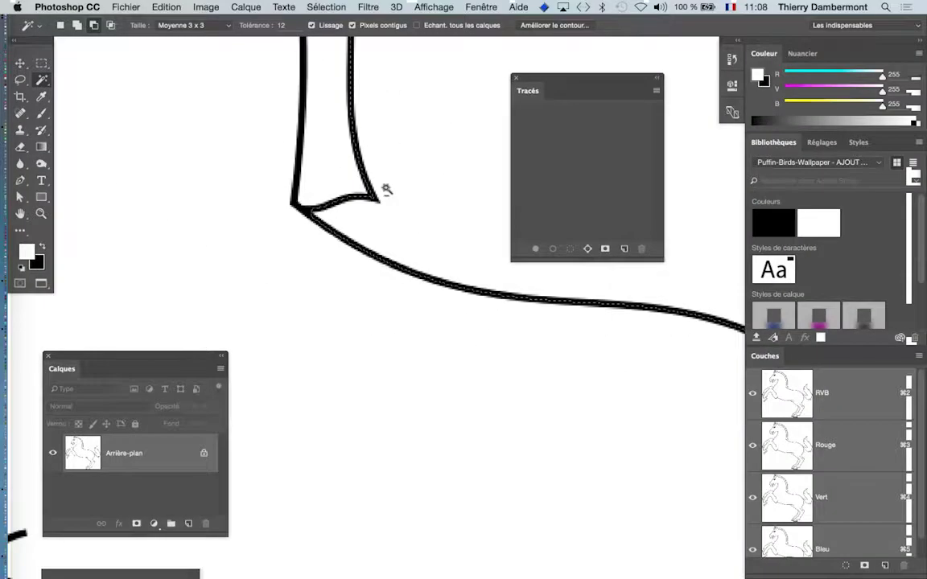
# Step: Convert the contracted horse selection into a work path with a tolerance of 2.0 pixels
pyautogui.scroll(-5, 389, 207)
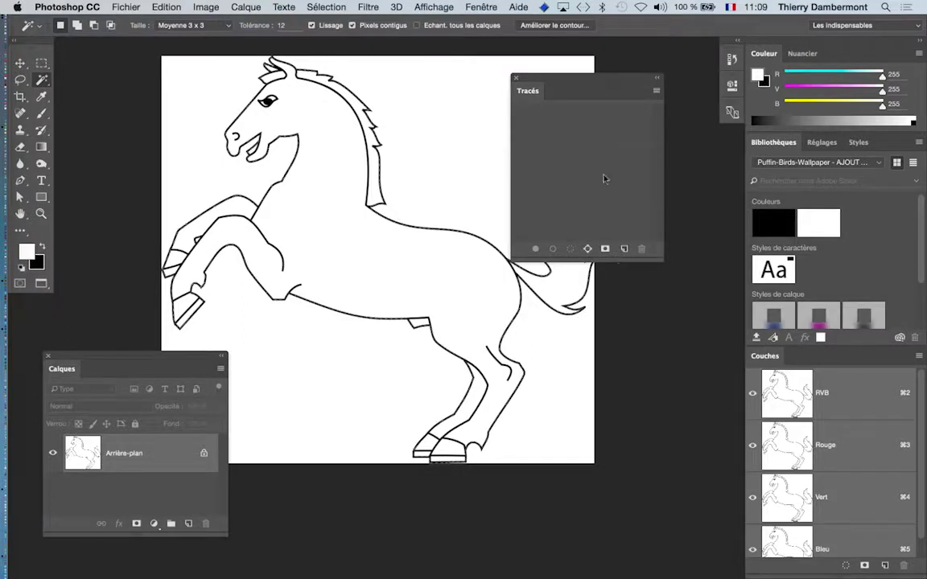
pyautogui.scroll(-2, 397, 205)
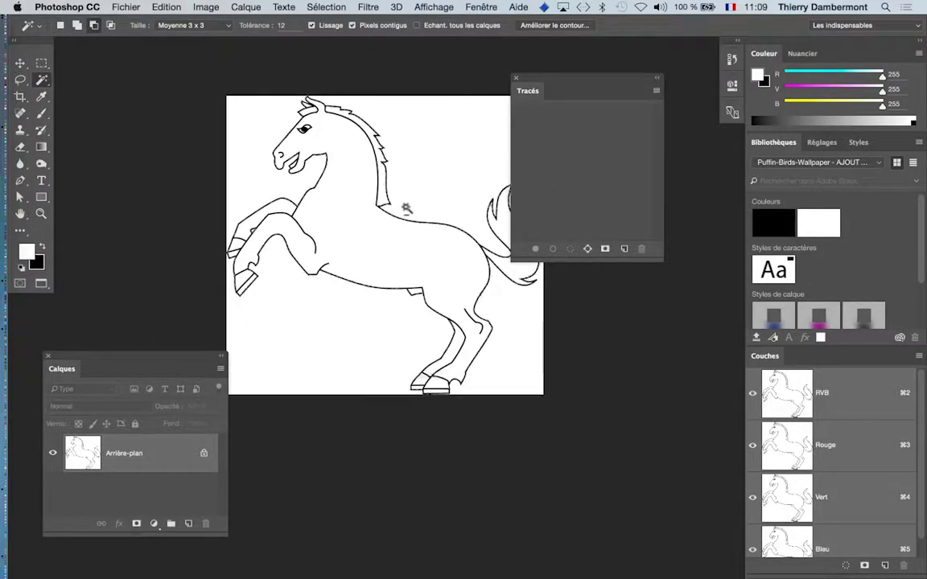
pyautogui.scroll(-1, 412, 207)
pyautogui.moveTo(442, 142); pyautogui.dragTo(368, 101)
pyautogui.scroll(-5, 396, 165)
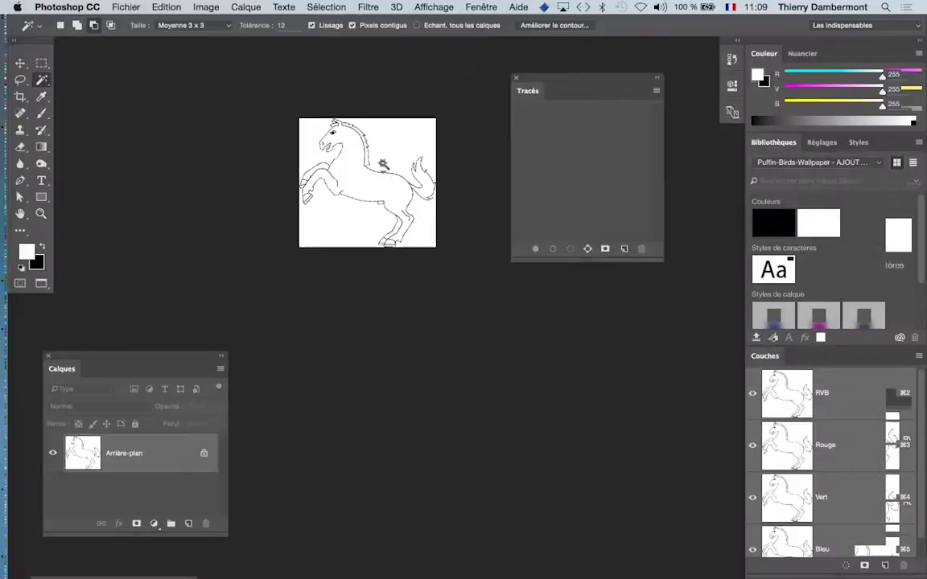
pyautogui.scroll(5, 386, 173)
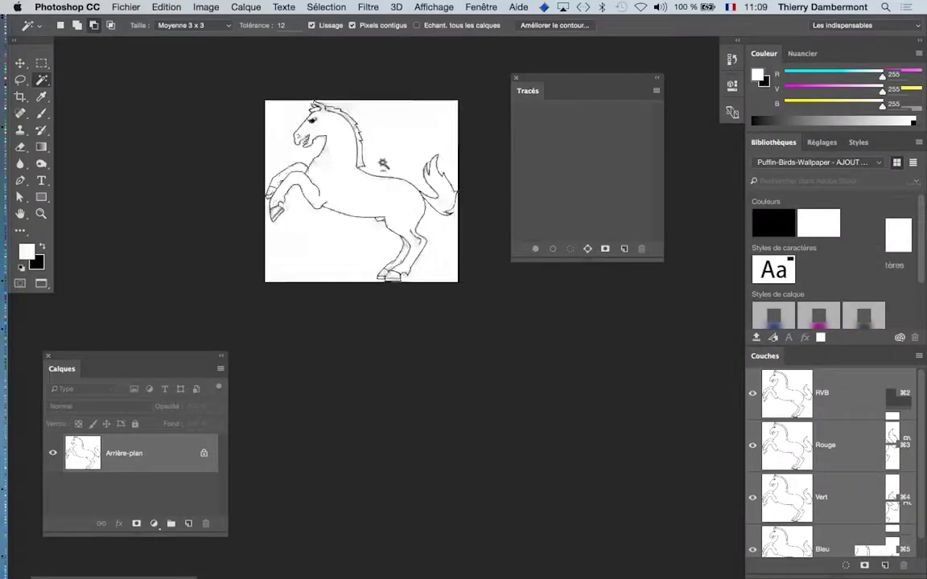
pyautogui.click(656, 90)
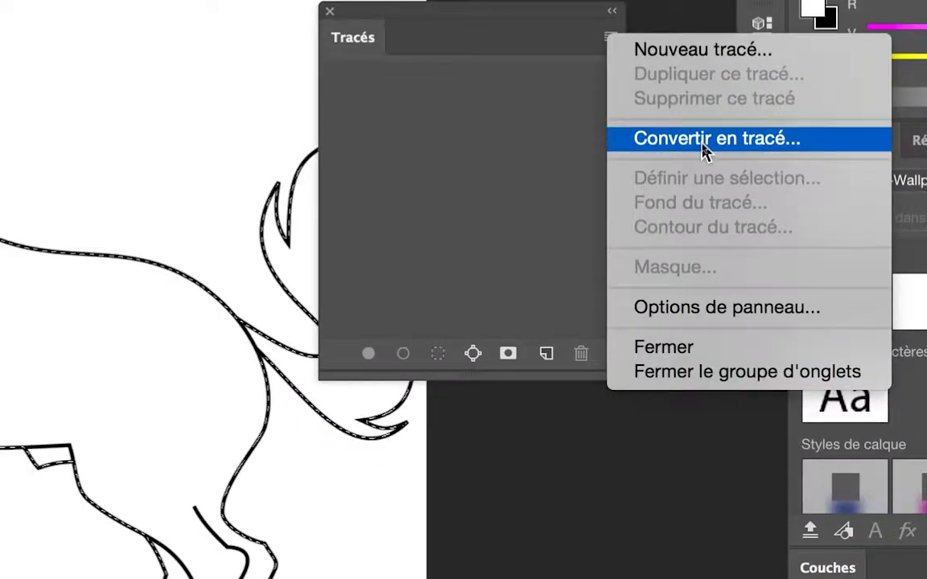
pyautogui.click(703, 153)
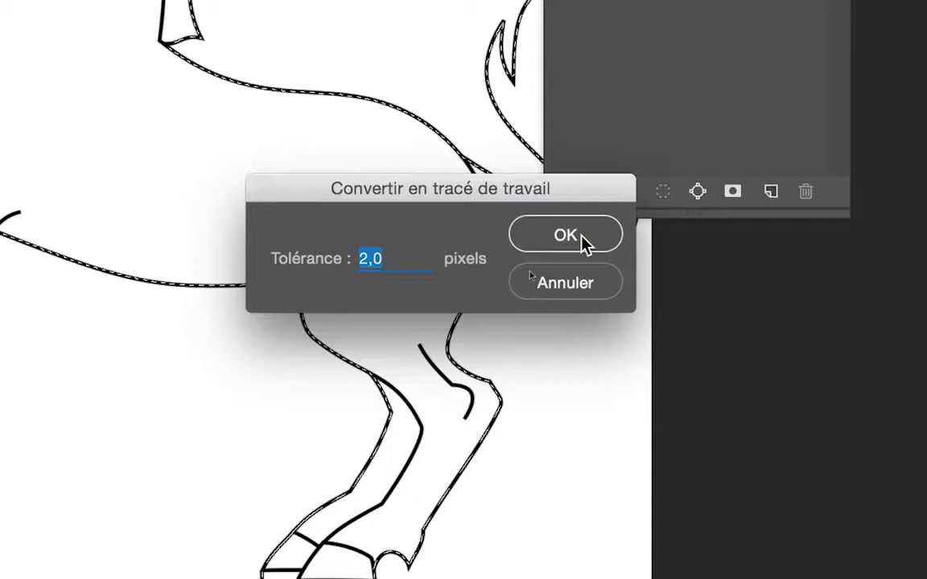
pyautogui.click(581, 235)
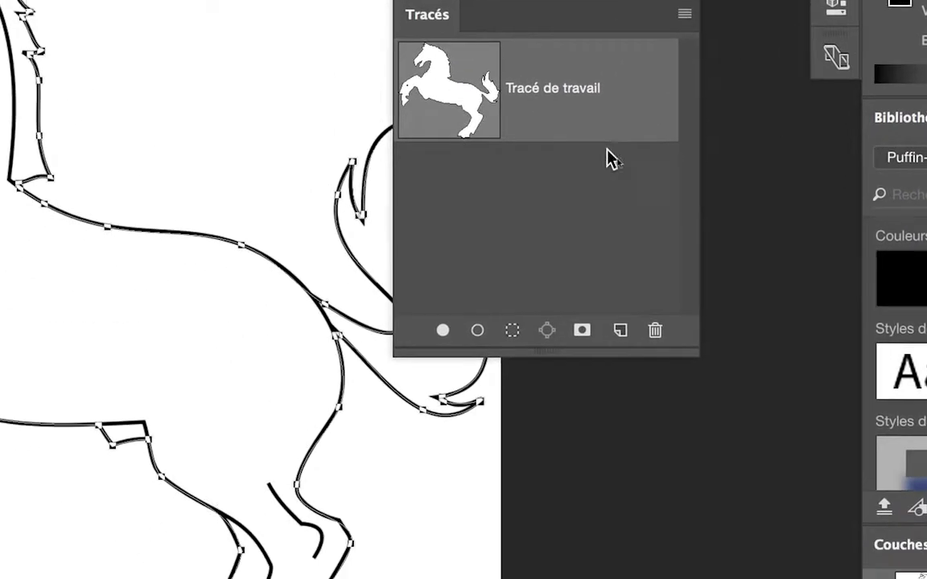
# Step: Deselect and reselect the horse work path to check its display, and review the commands available for it
pyautogui.click(541, 251)
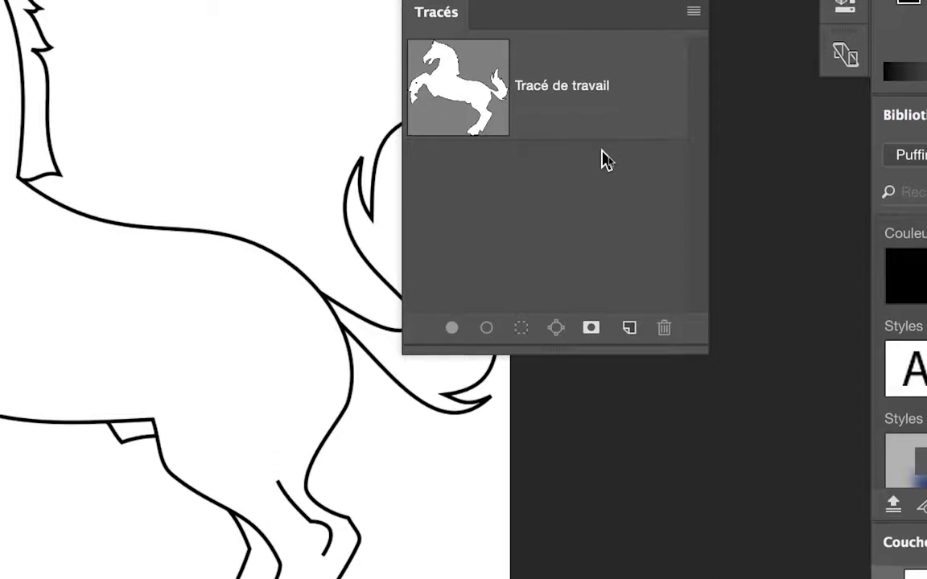
pyautogui.click(590, 128)
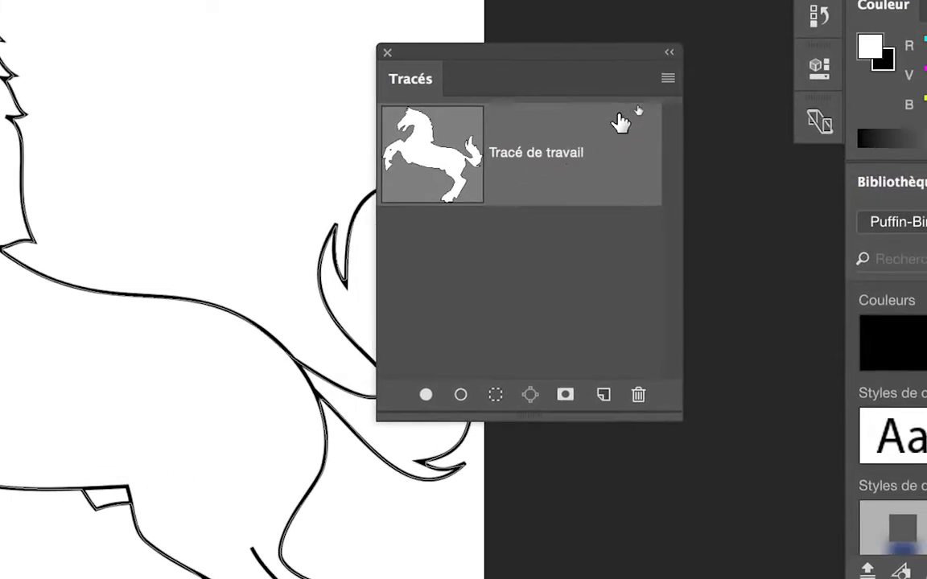
pyautogui.click(634, 98)
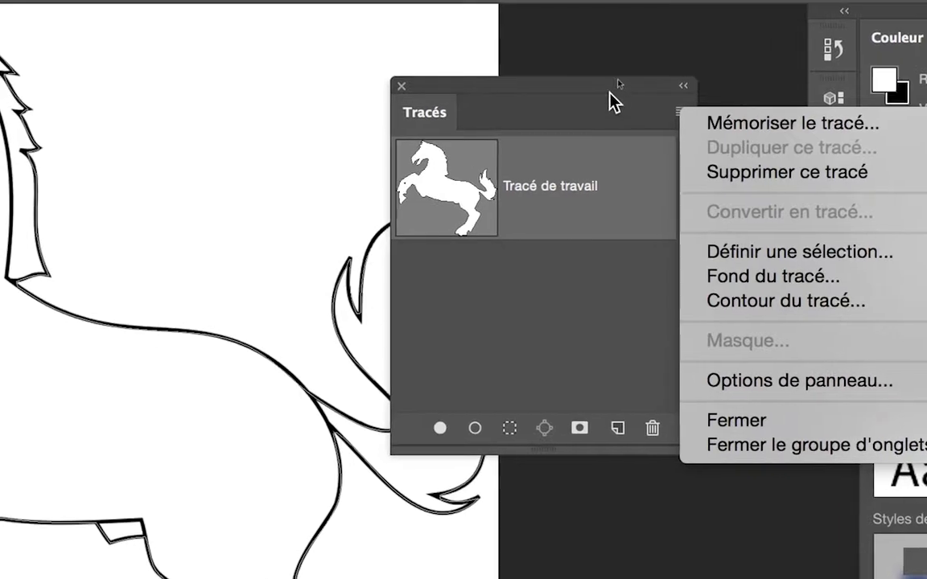
pyautogui.click(611, 102)
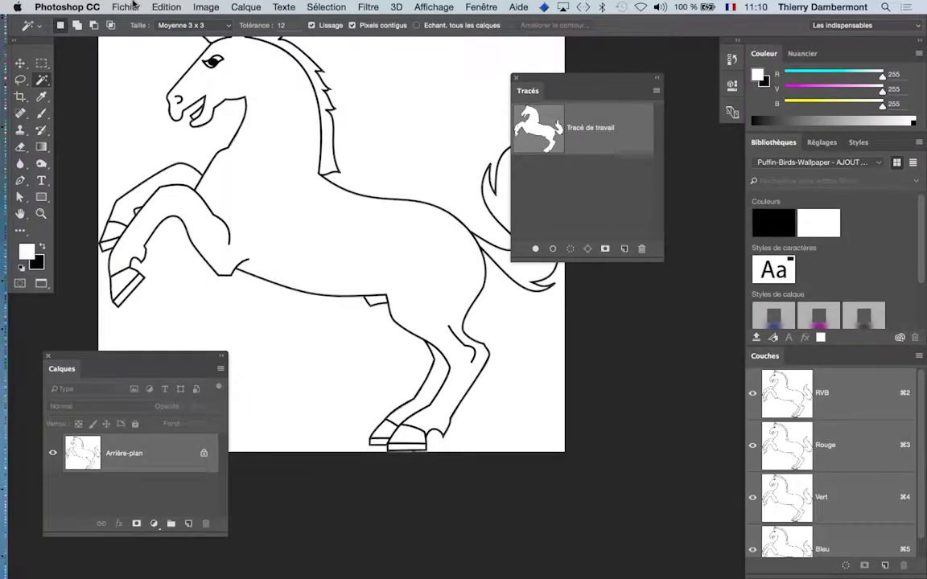
# Step: Review the file export options, including Tracés vers Illustrator, without exporting
pyautogui.click(125, 7)
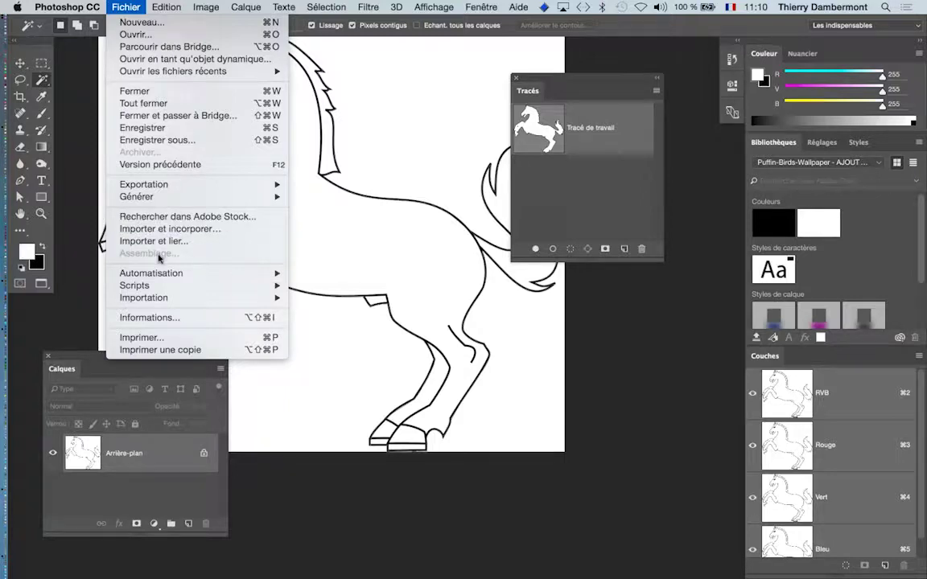
pyautogui.moveTo(167, 190)
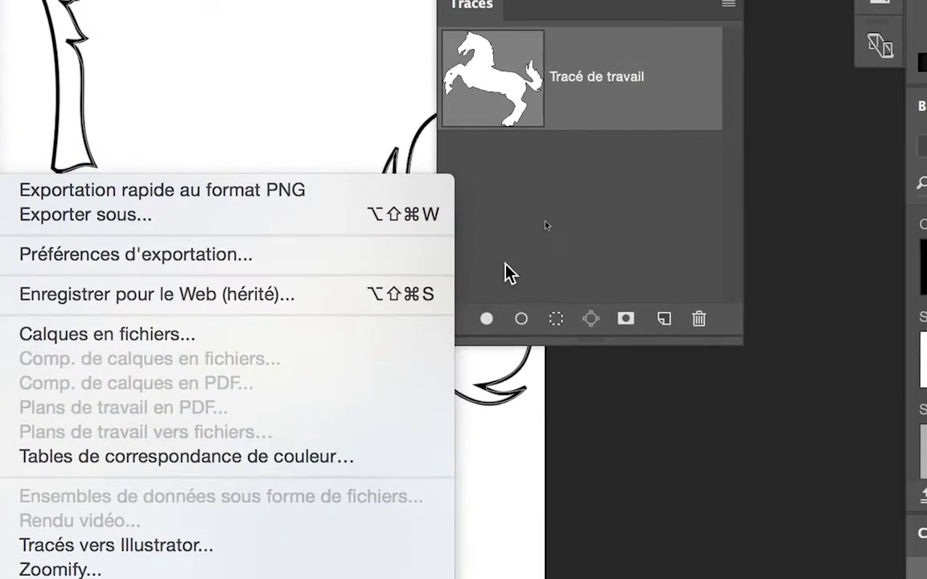
pyautogui.click(673, 78)
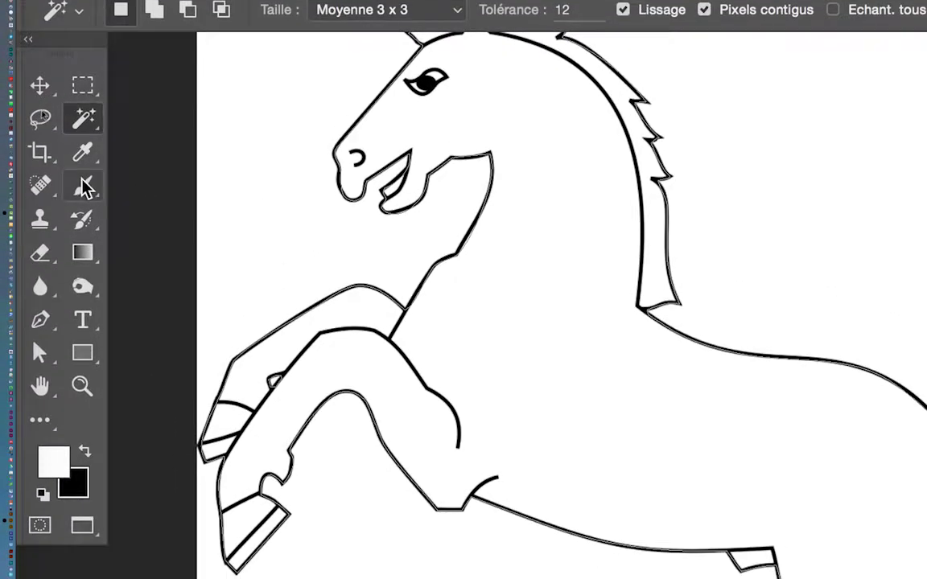
# Step: Select the entire horse work path with the Path Selection tool instead of Direct Selection
pyautogui.click(40, 236)
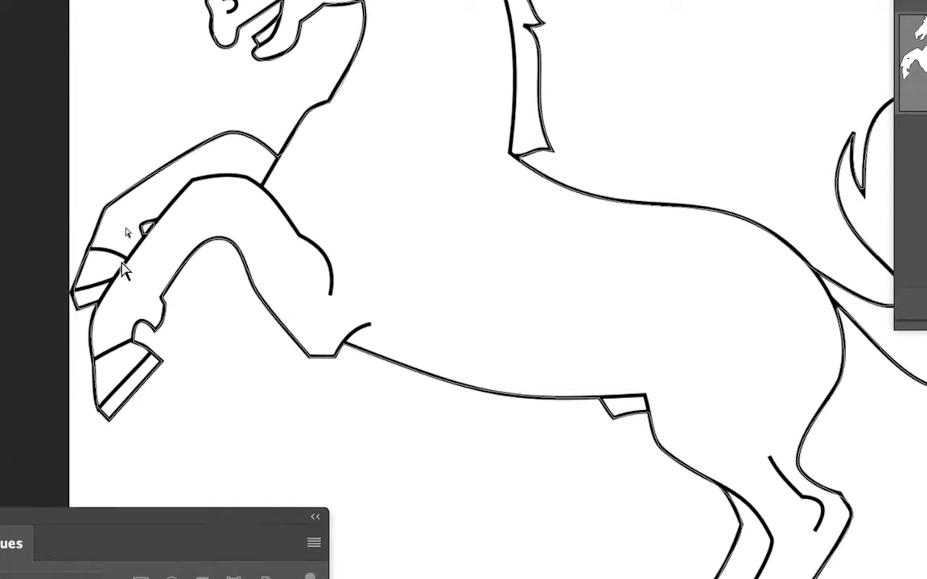
pyautogui.click(95, 265)
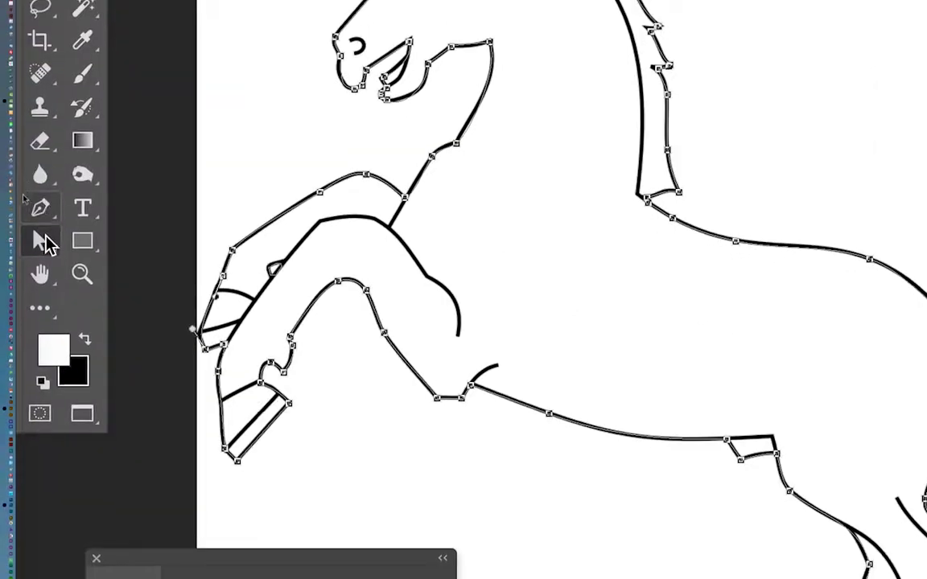
pyautogui.click(45, 235)
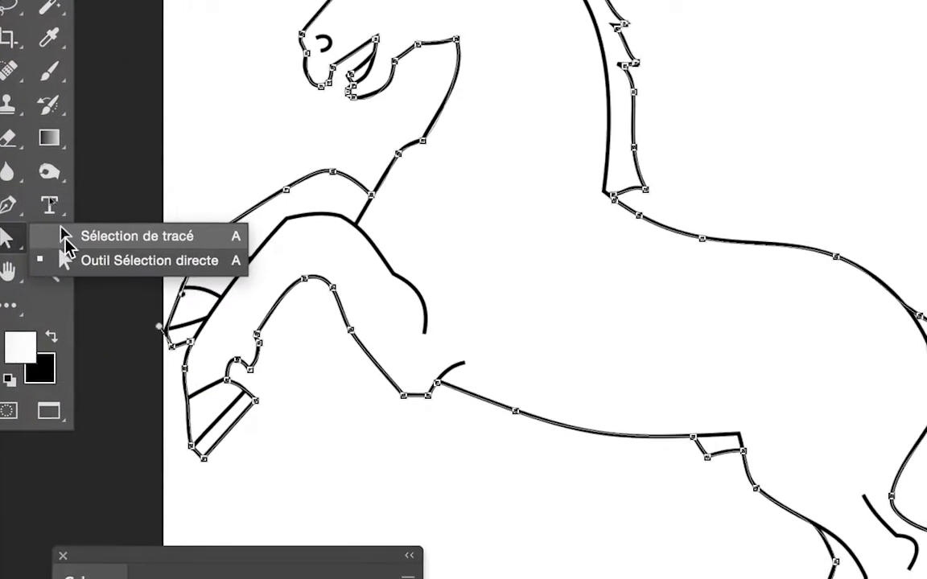
pyautogui.click(64, 236)
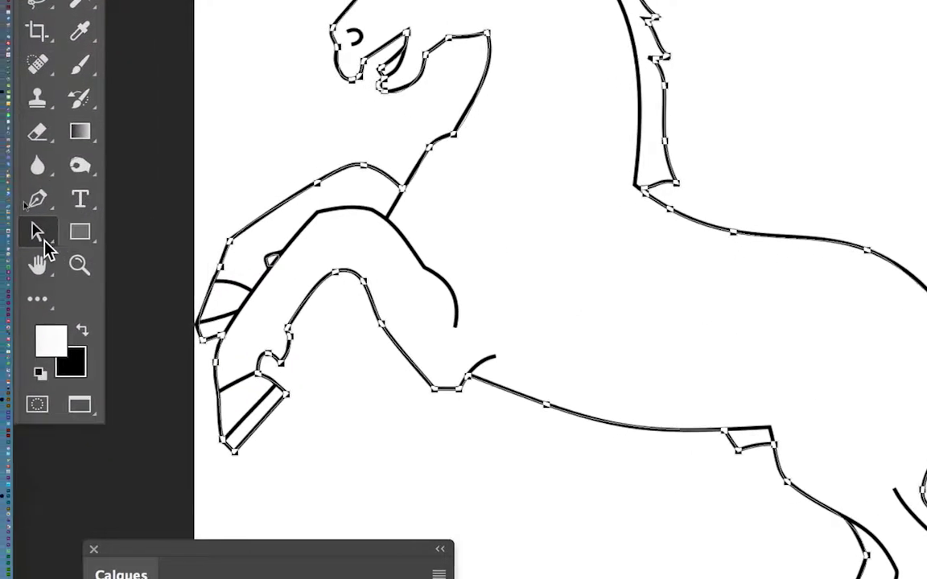
pyautogui.click(10, 241)
pyautogui.click(93, 230)
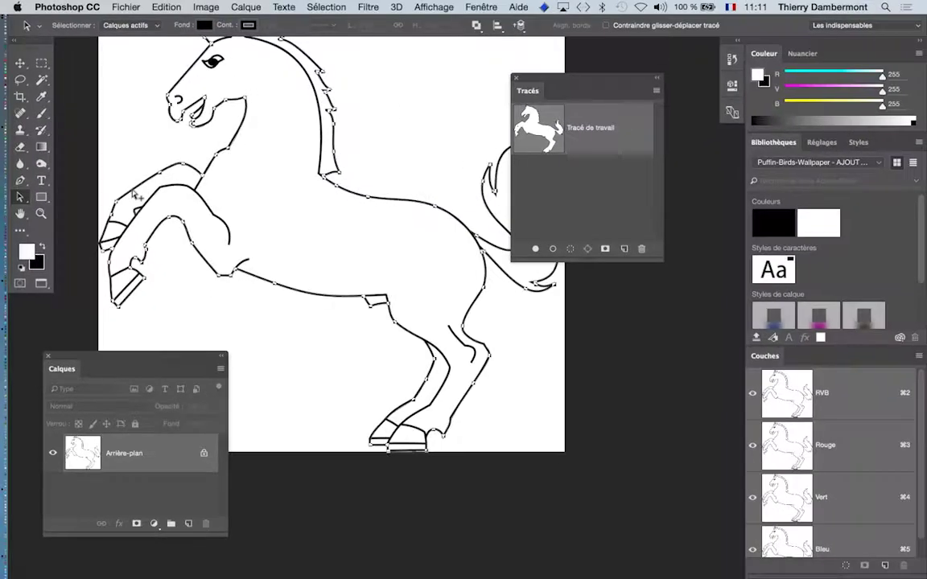
# Step: Switch to Illustrator and paste the horse path into cheval vecto - 02B.ai as Tracé transparent (plus rapide)
pyautogui.press('super+Tab')
pyautogui.press('super+Tab')
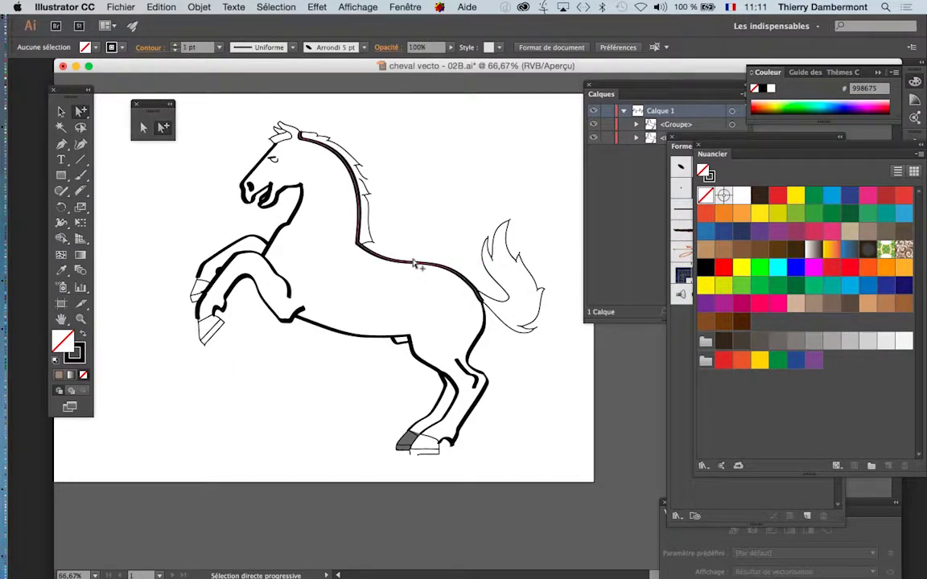
pyautogui.press('super+minus')
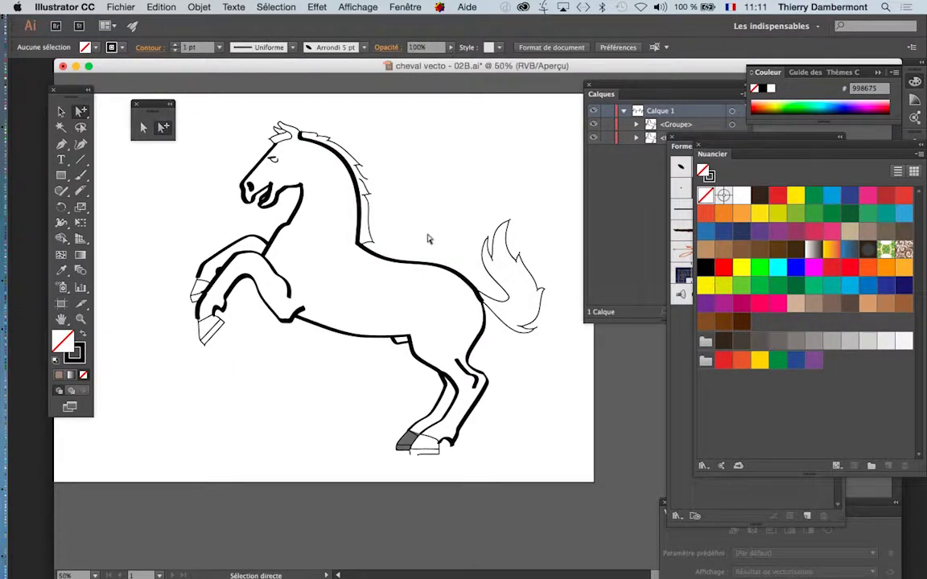
pyautogui.press('super+v')
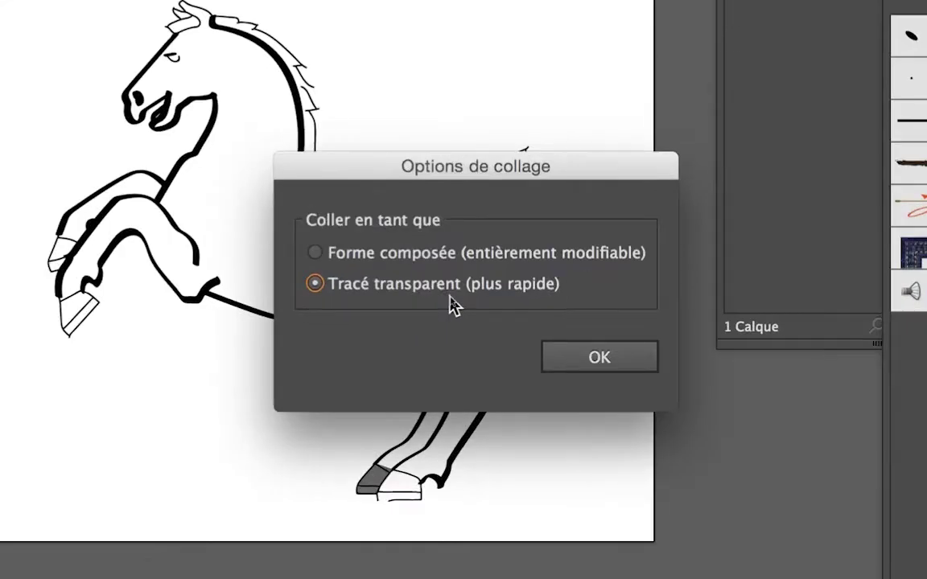
pyautogui.click(458, 259)
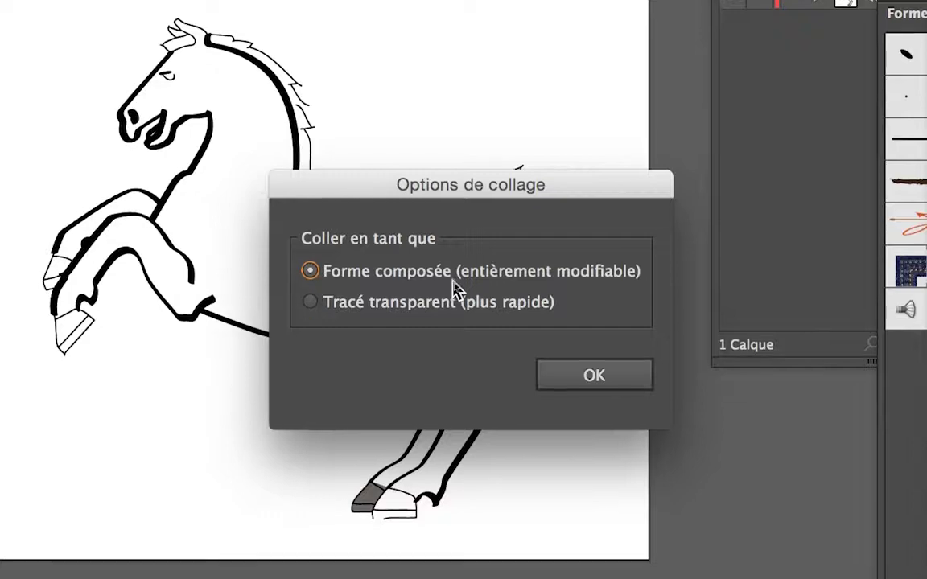
pyautogui.click(452, 301)
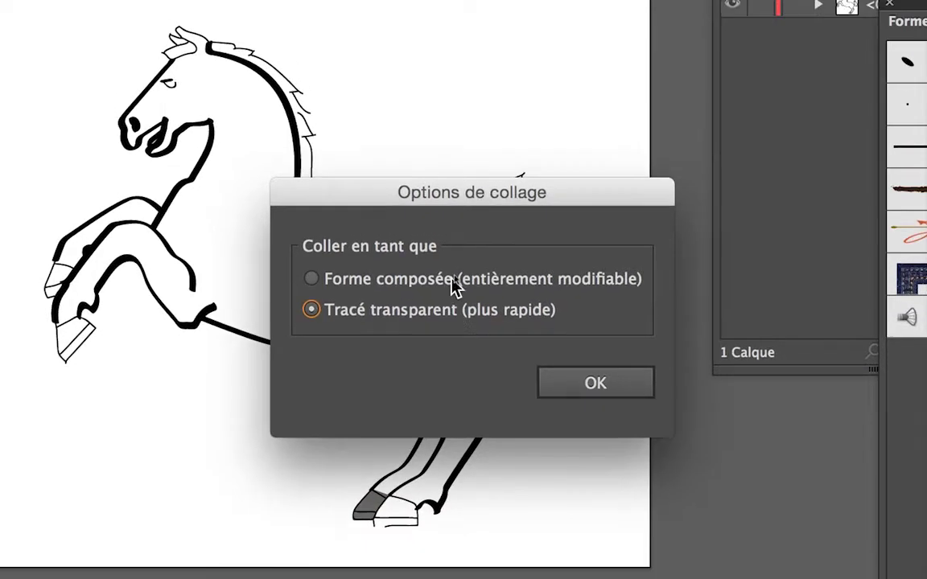
pyautogui.click(455, 282)
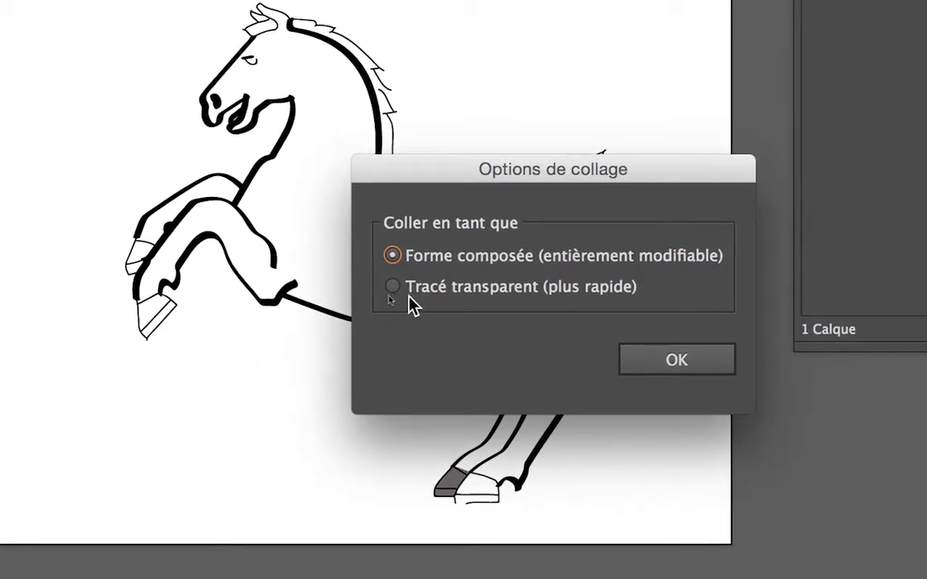
pyautogui.click(396, 290)
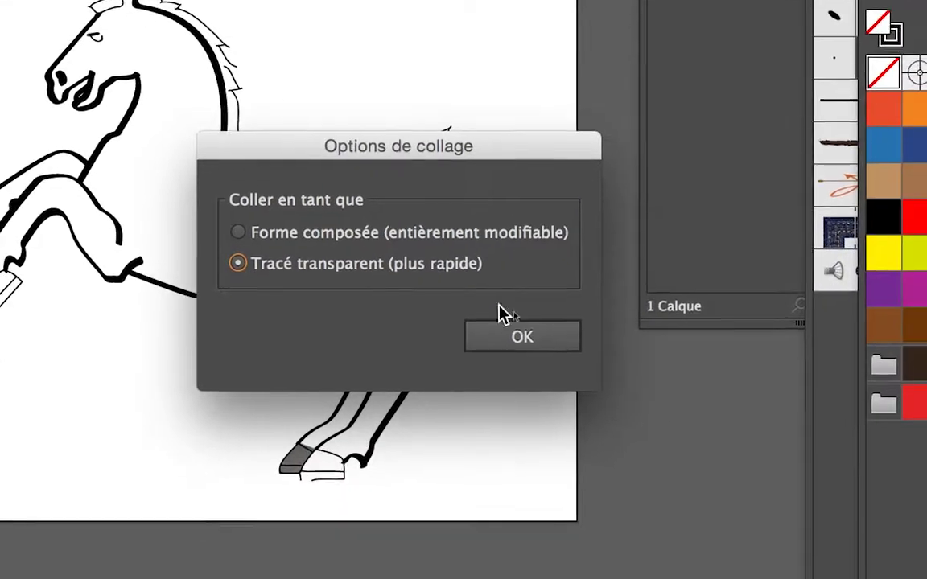
pyautogui.click(579, 359)
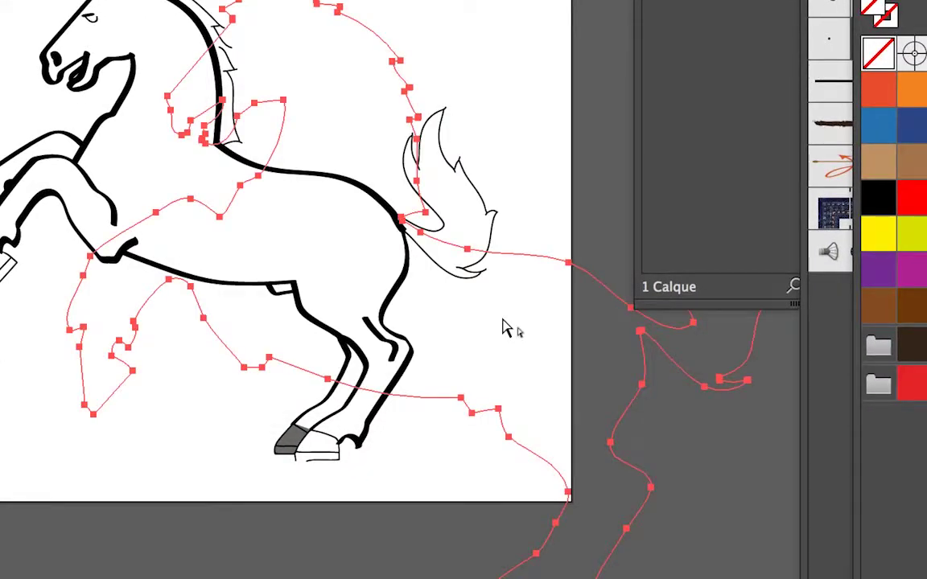
# Step: Fill the pasted horse path with the grey-brown swatch 736357
pyautogui.scroll(-4, 503, 328)
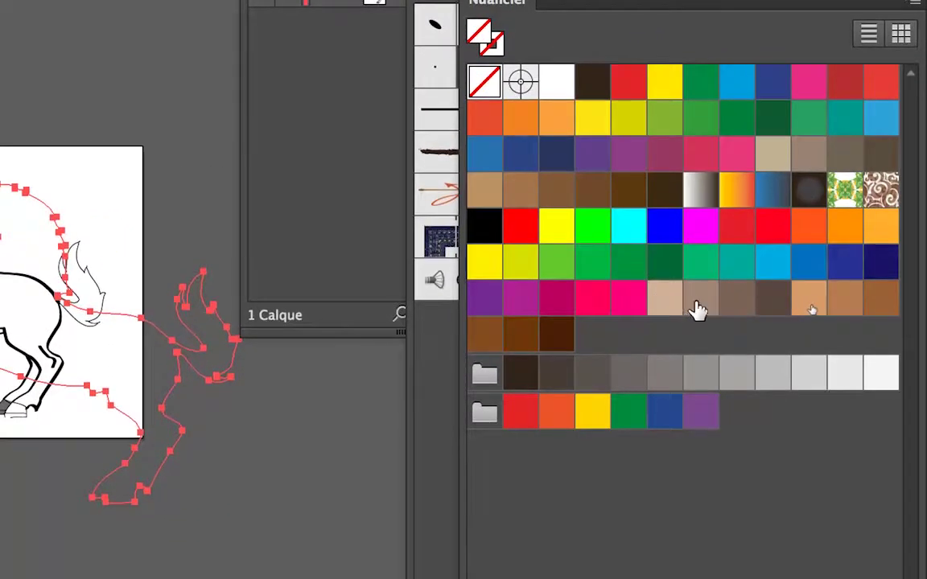
pyautogui.doubleClick(658, 306)
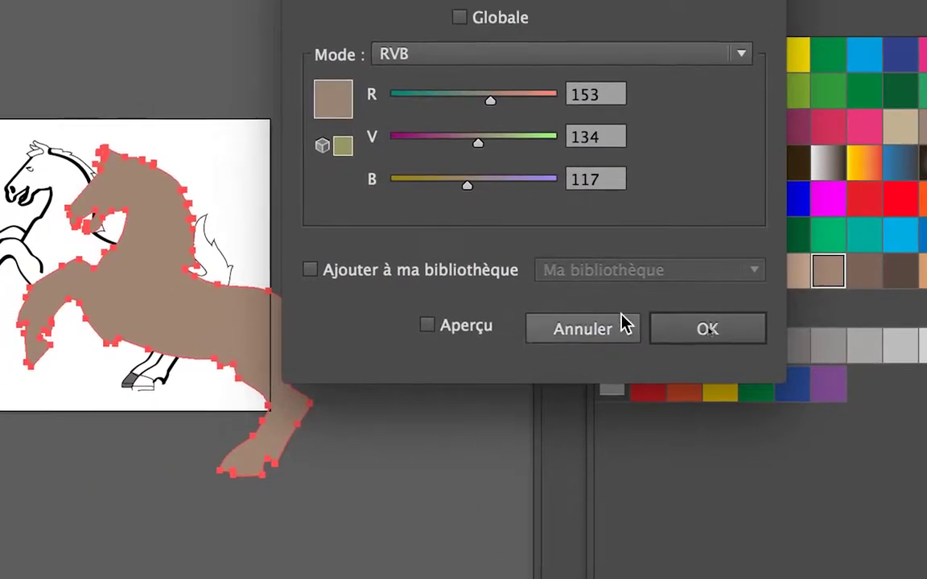
pyautogui.click(621, 325)
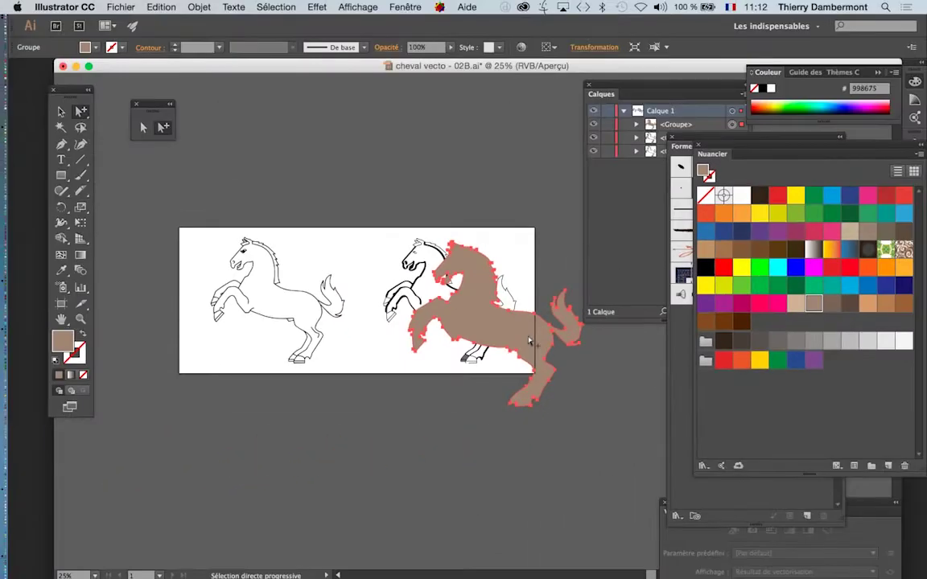
pyautogui.click(831, 304)
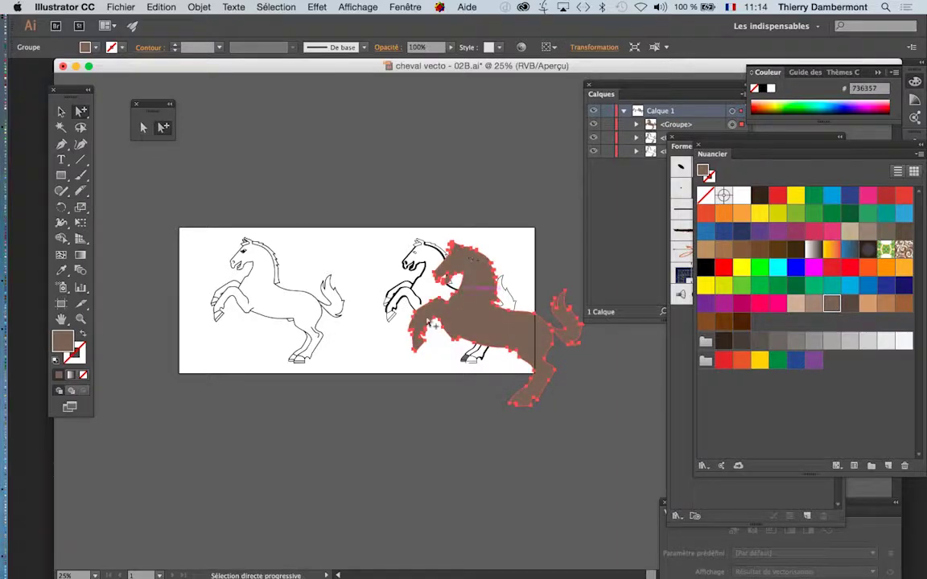
# Step: Delete the filled brown horse path from the Illustrator document
pyautogui.scroll(5, 427, 315)
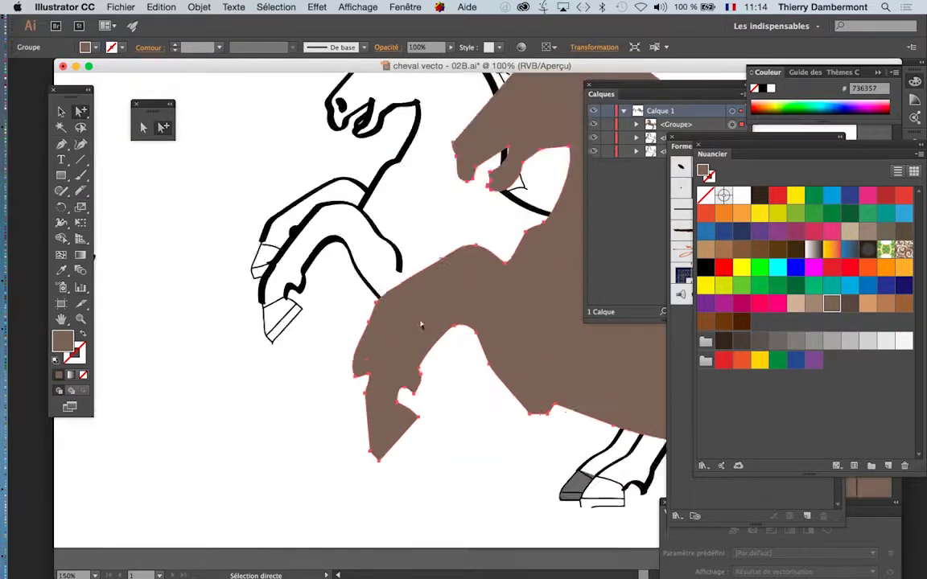
pyautogui.scroll(-4, 419, 322)
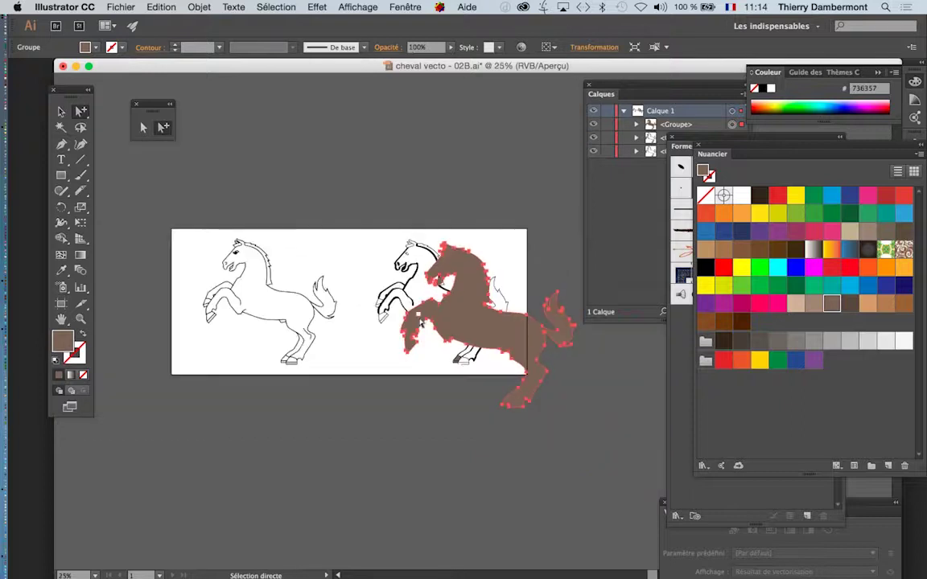
pyautogui.press('alt')
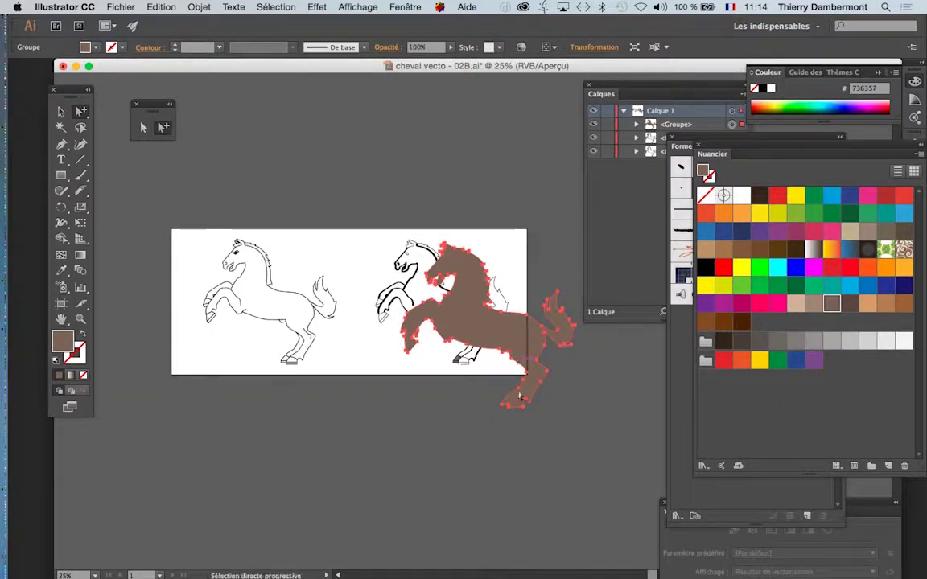
pyautogui.press('Delete')
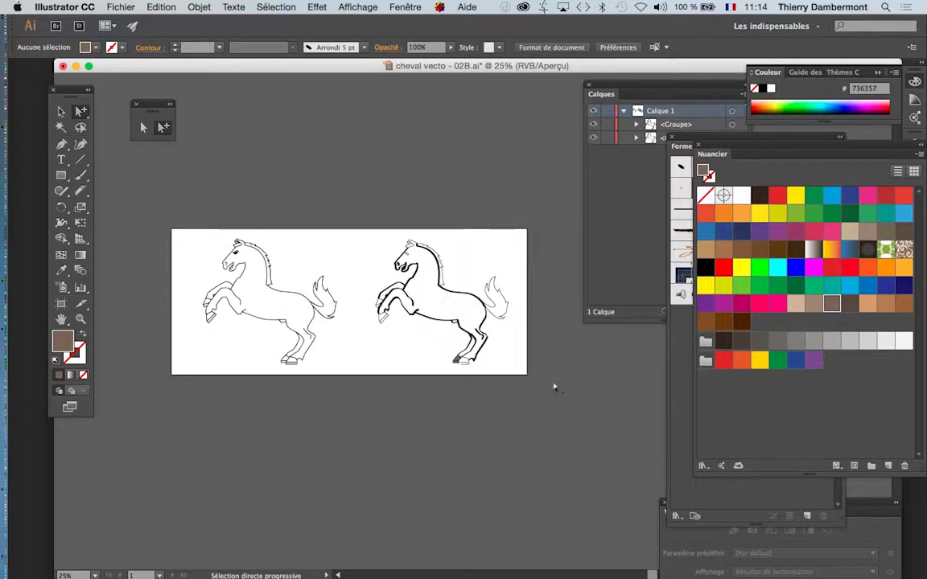
# Step: Copy the whole horse work path again in Photoshop and paste it into Illustrator's cheval vecto - 02B.ai as Tracé transparent (plus rapide)
pyautogui.press('super+Tab')
pyautogui.press('super+Tab')
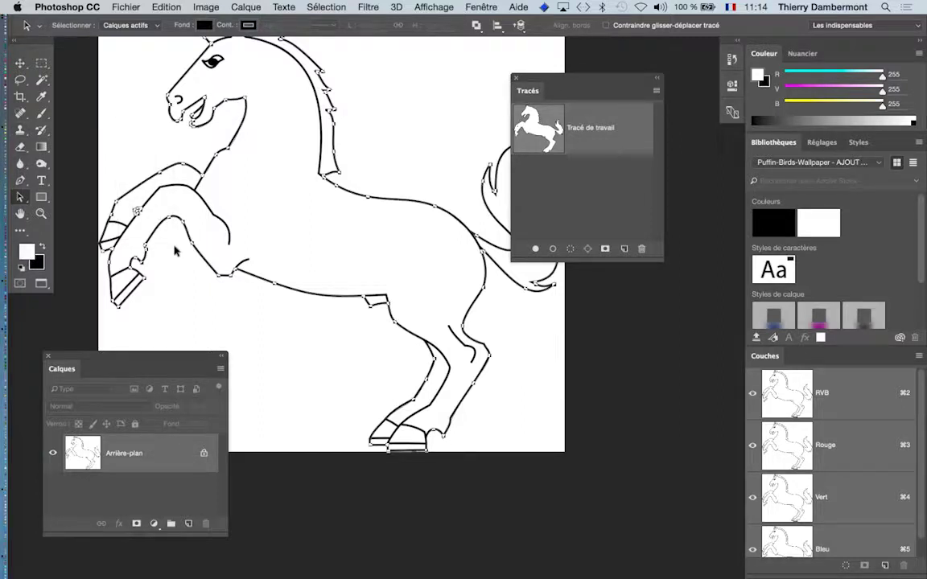
pyautogui.press('super+c')
pyautogui.press('super+Tab')
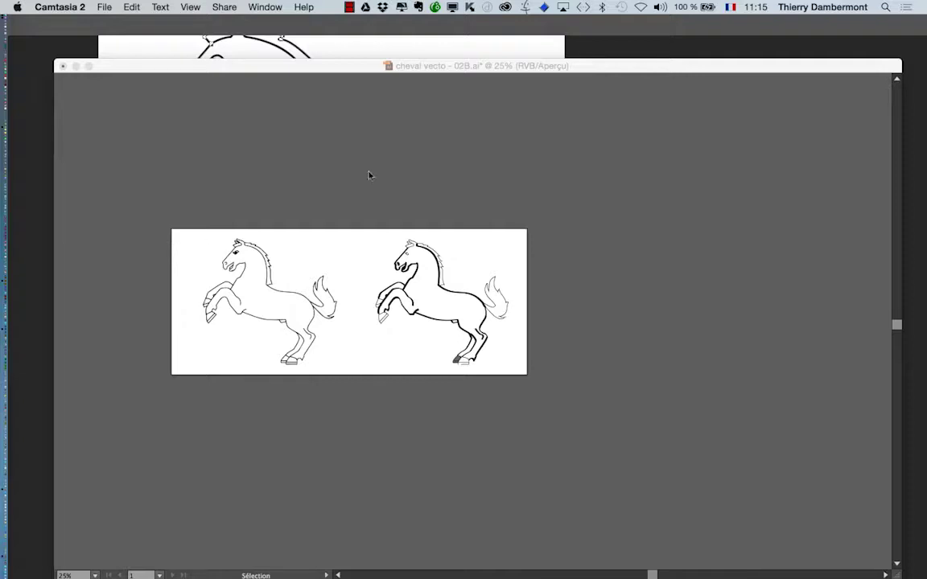
pyautogui.click(410, 71)
pyautogui.press('super+v')
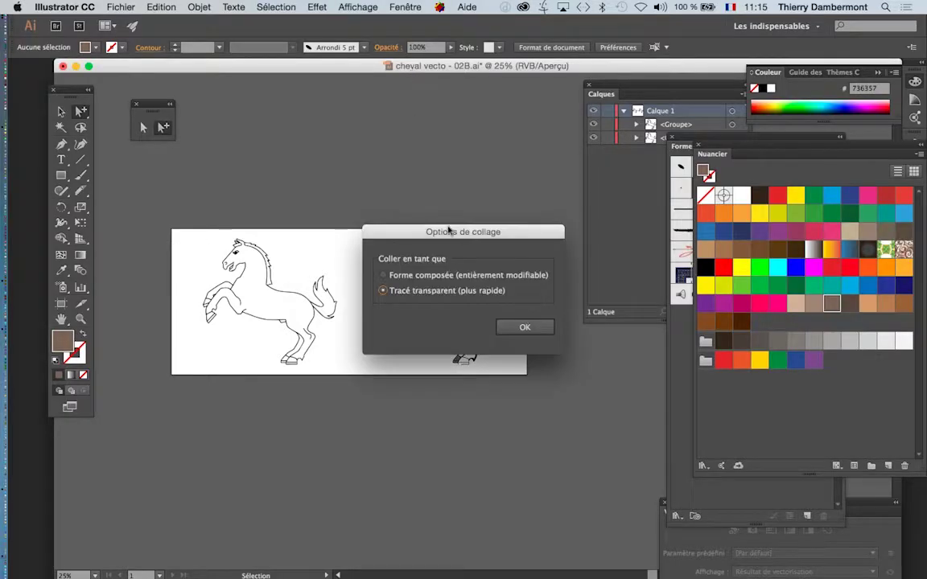
pyautogui.click(525, 327)
# Step: Fill the newly pasted horse path with the grey-brown swatch 736357
pyautogui.scroll(4, 400, 326)
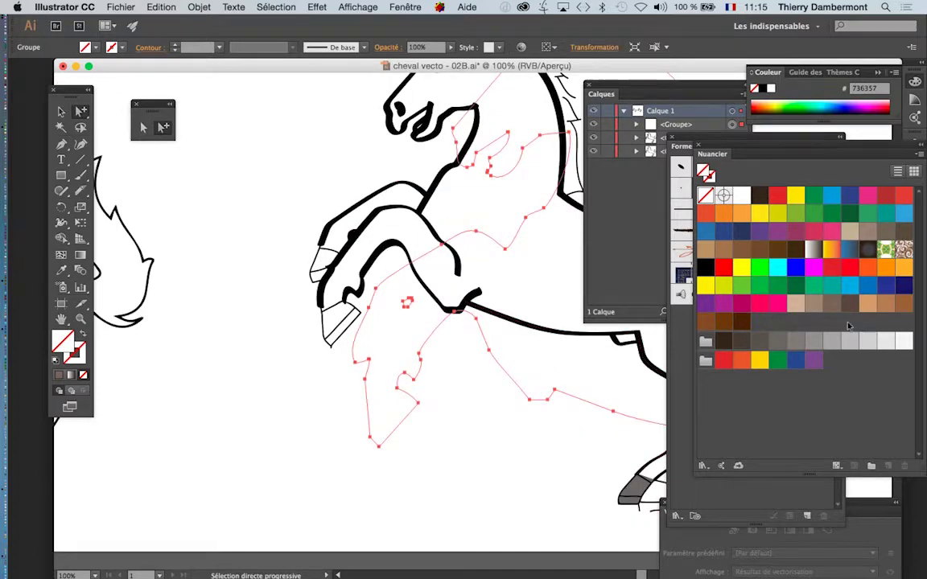
pyautogui.click(846, 306)
pyautogui.click(832, 304)
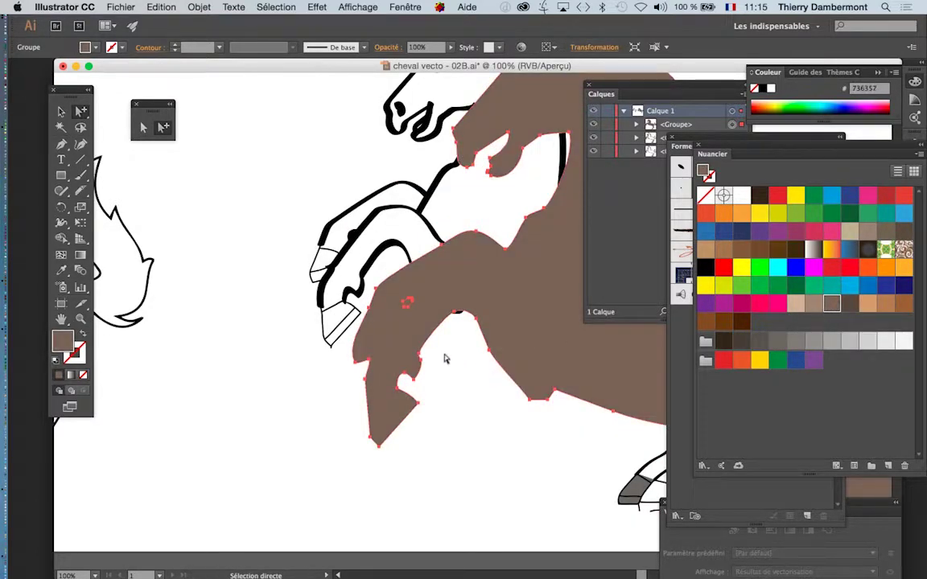
pyautogui.scroll(2, 444, 355)
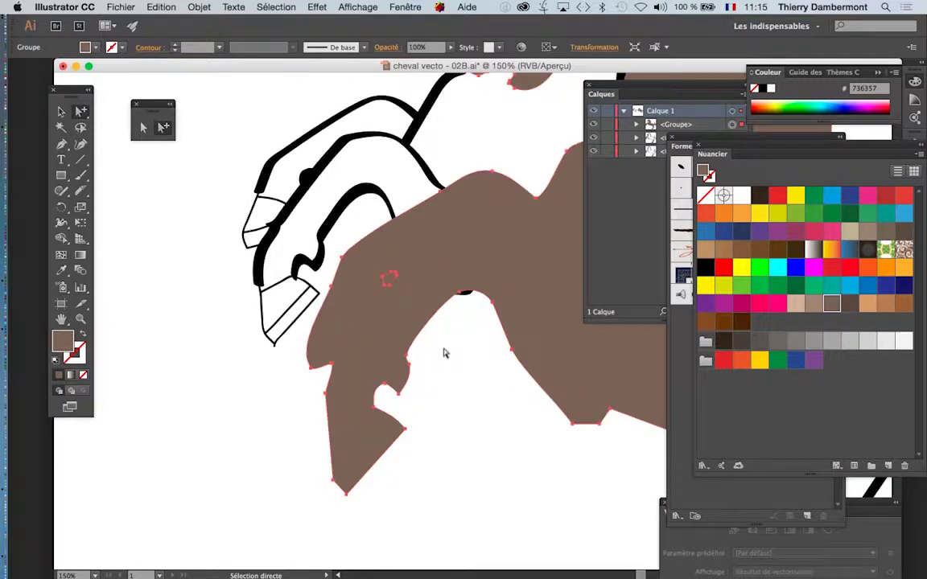
# Step: Expand the pasted horse group in the layer list and combine its body and small hole into a compound path
pyautogui.click(644, 183)
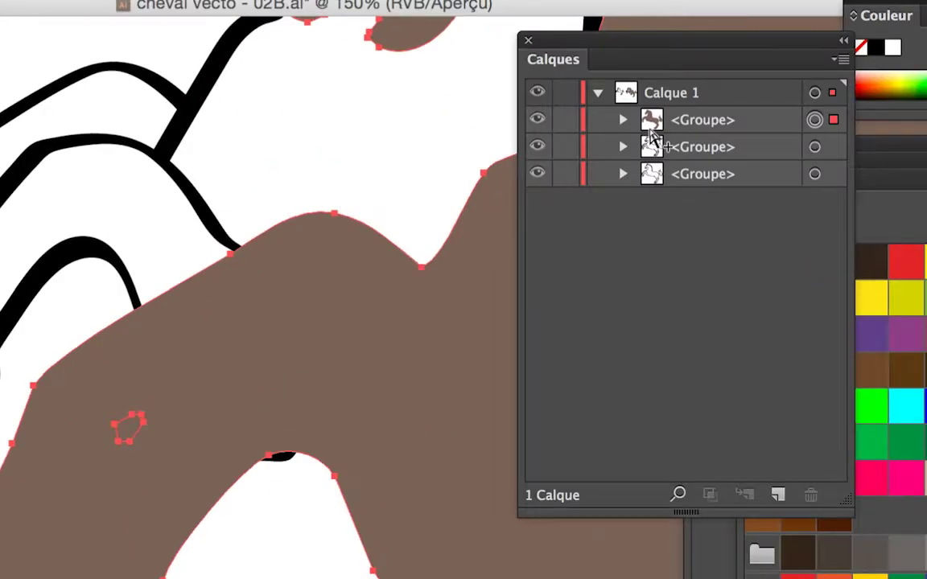
pyautogui.click(624, 121)
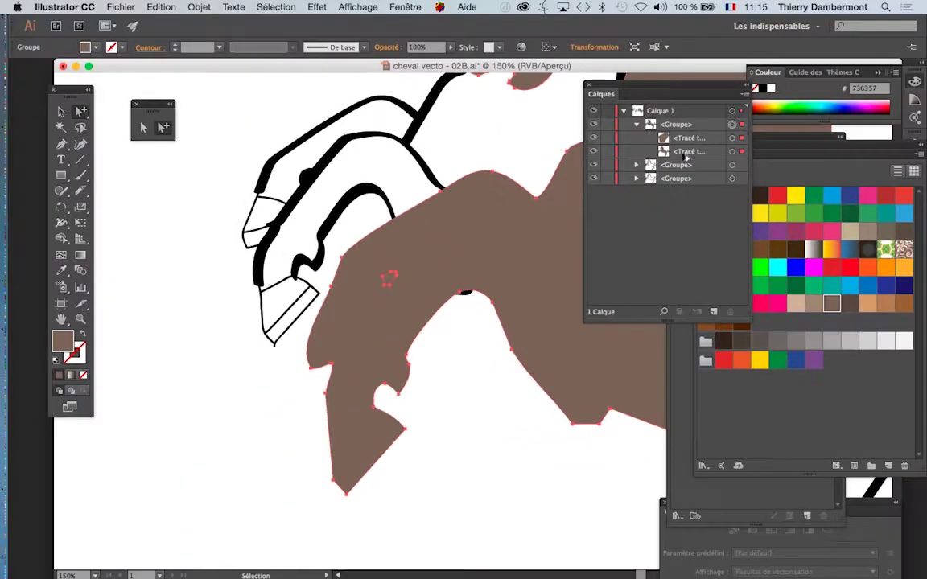
pyautogui.click(187, 7)
pyautogui.moveTo(267, 391)
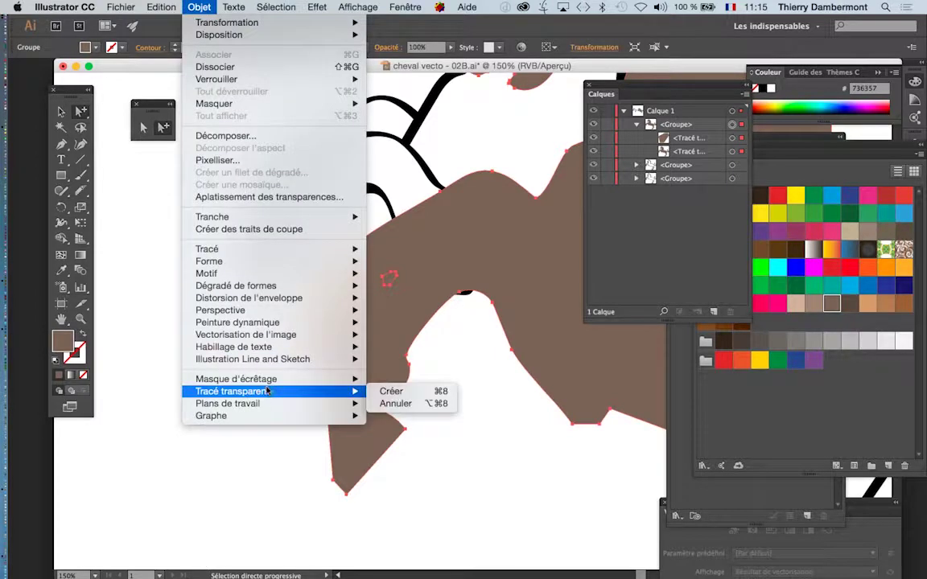
pyautogui.click(389, 391)
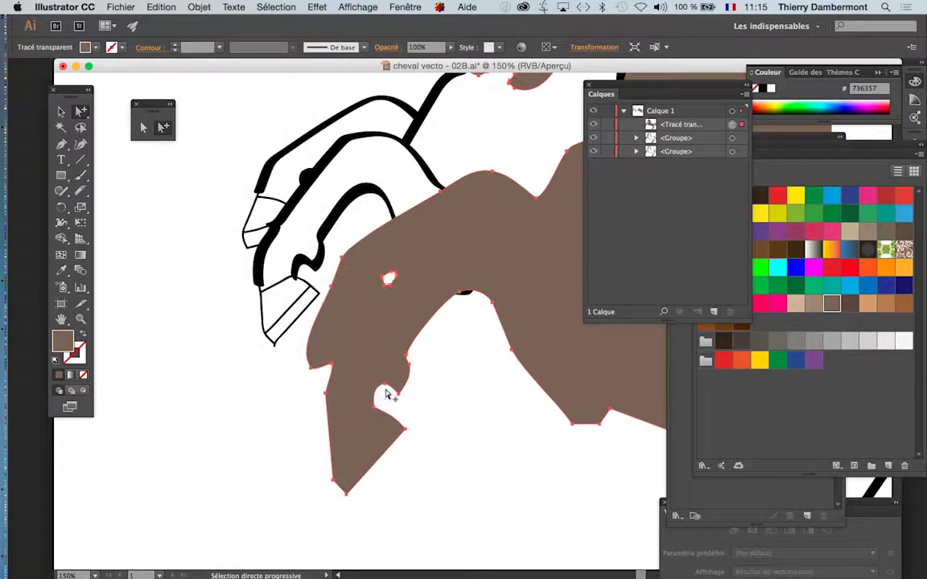
# Step: Reposition the Calques panel and widen it so the full object names are readable
pyautogui.scroll(3, 390, 288)
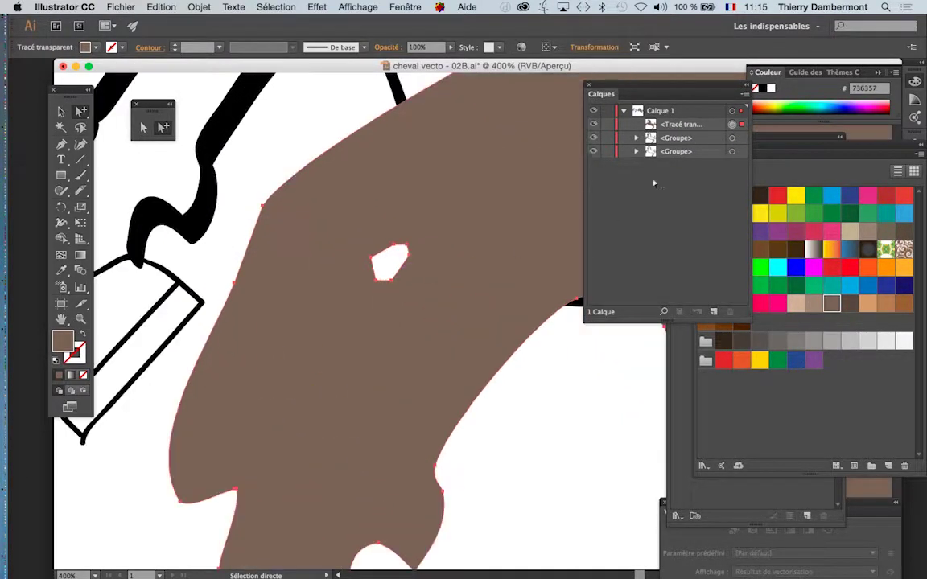
pyautogui.moveTo(682, 87); pyautogui.dragTo(530, 76)
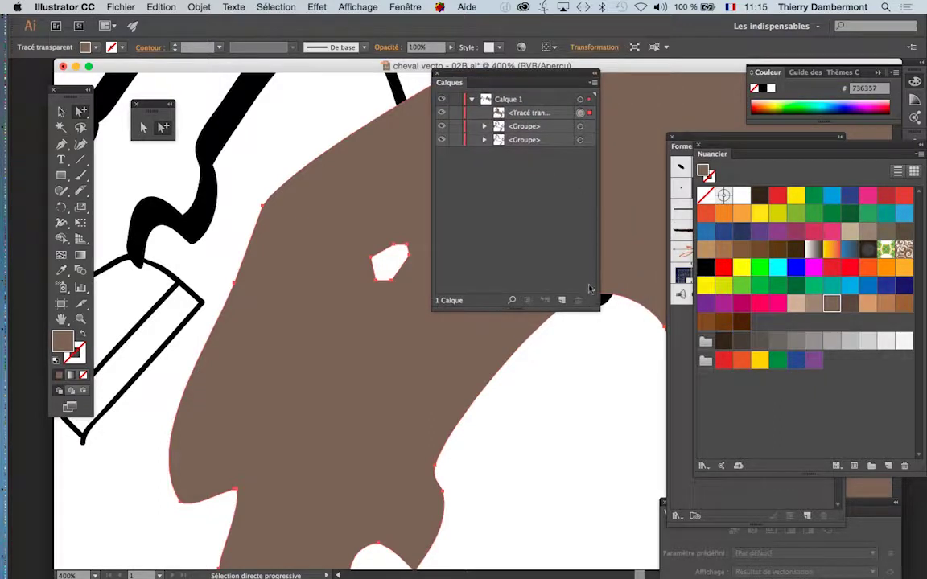
pyautogui.moveTo(596, 306); pyautogui.dragTo(738, 227)
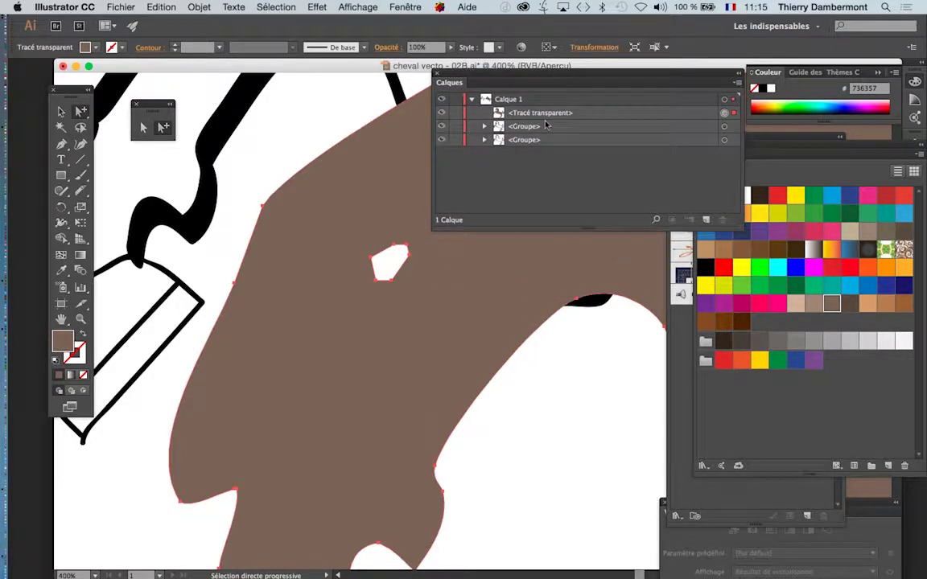
# Step: Undo the compound path and create it again from the selected horse group
pyautogui.press('super+g')
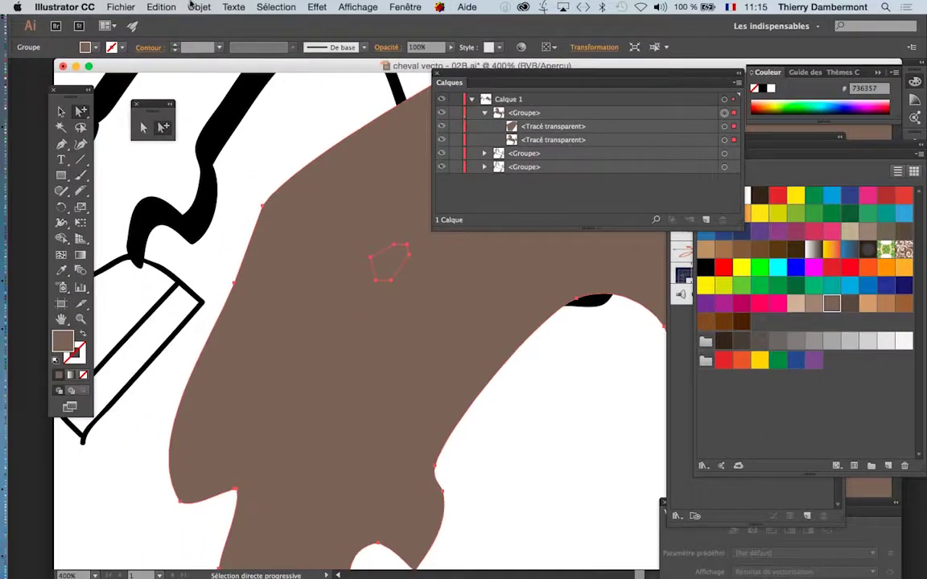
pyautogui.click(197, 6)
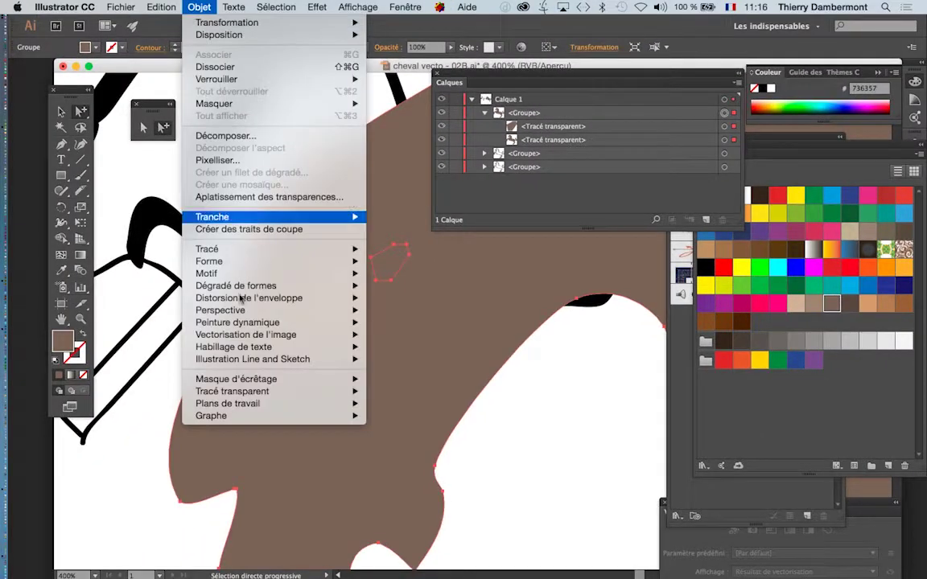
pyautogui.moveTo(358, 391)
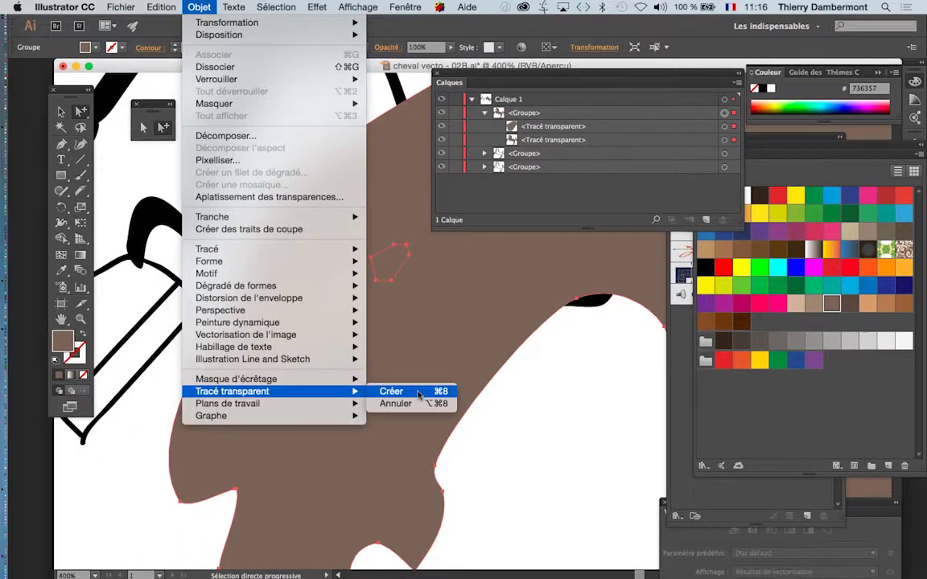
pyautogui.click(418, 391)
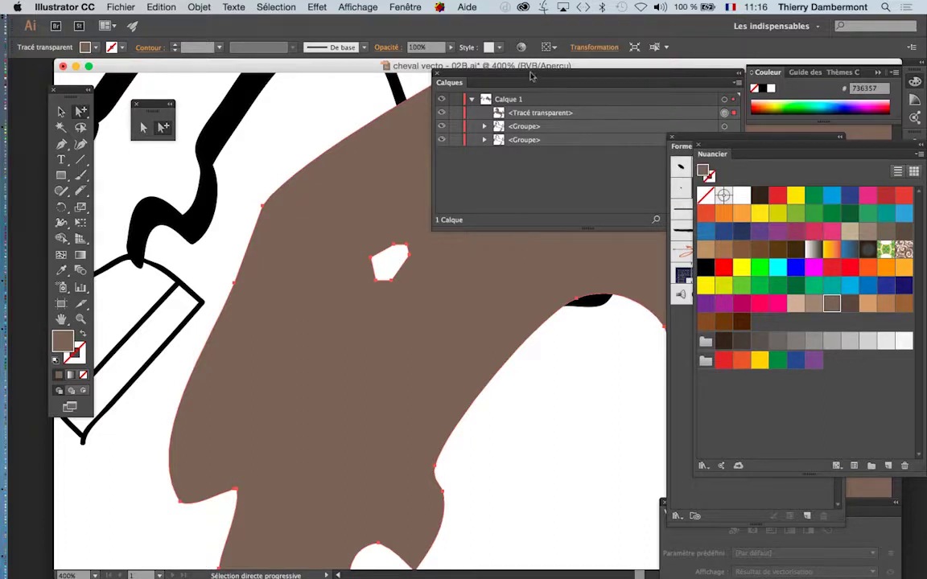
# Step: Release the horse's compound path into separate body and hole groups
pyautogui.moveTo(530, 74); pyautogui.dragTo(497, 90)
pyautogui.click(198, 6)
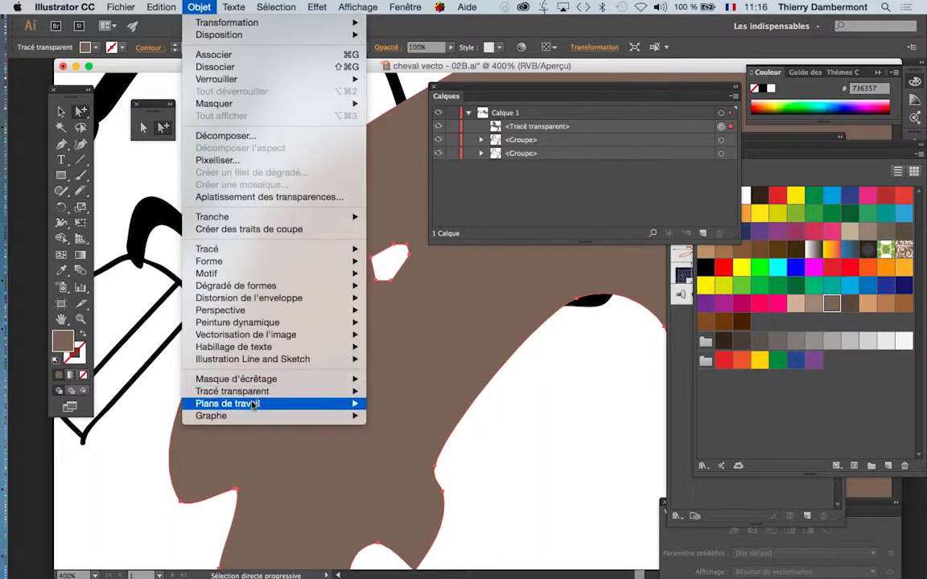
pyautogui.moveTo(322, 391)
pyautogui.click(385, 404)
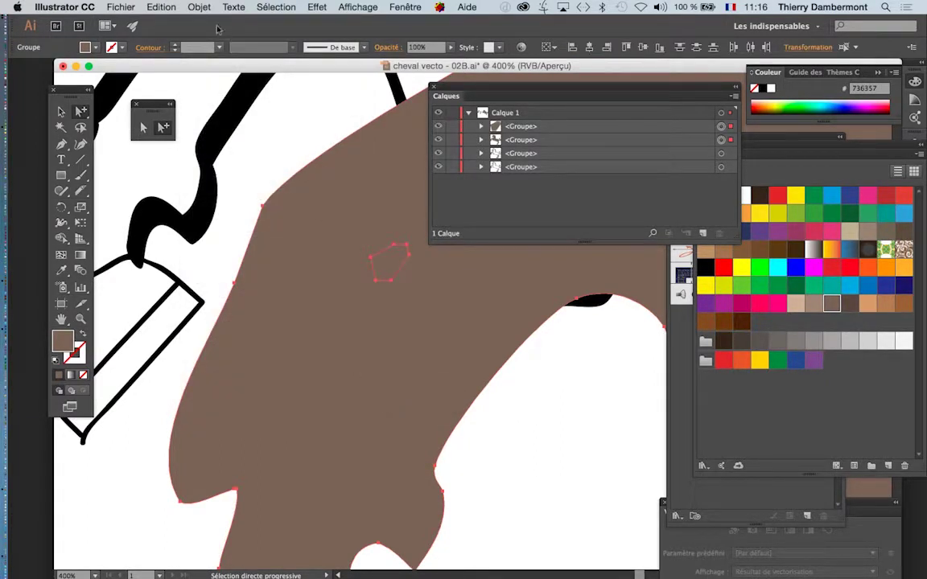
# Step: Combine the two released groups into a compound path again
pyautogui.click(199, 7)
pyautogui.moveTo(321, 391)
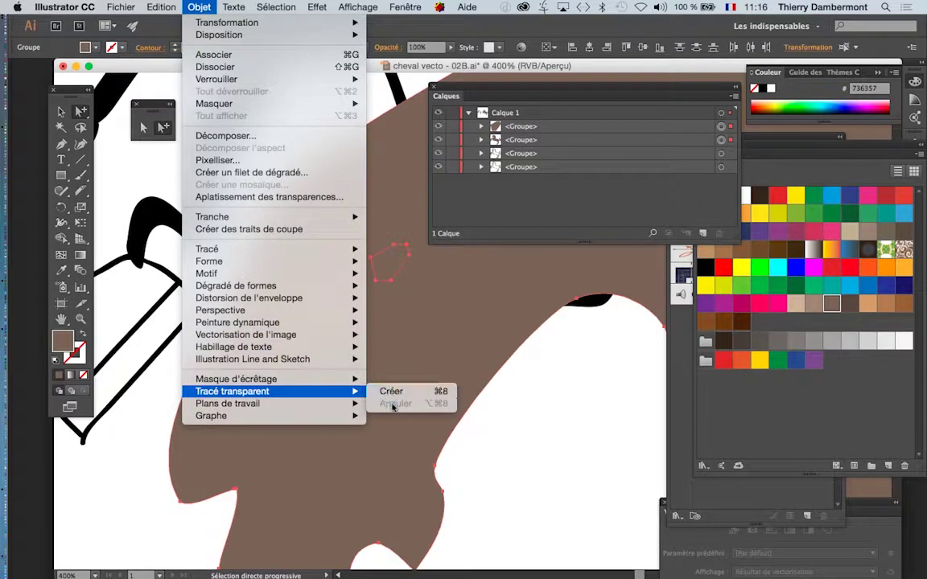
pyautogui.click(391, 392)
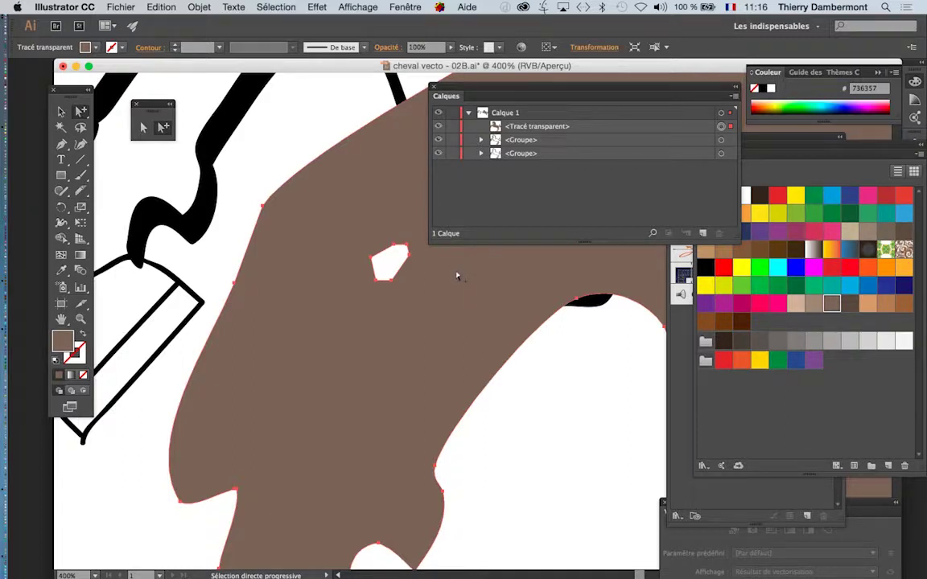
# Step: Undo the compound path changes back to the single horse group containing two Tracé transparent objects
pyautogui.scroll(3, 389, 270)
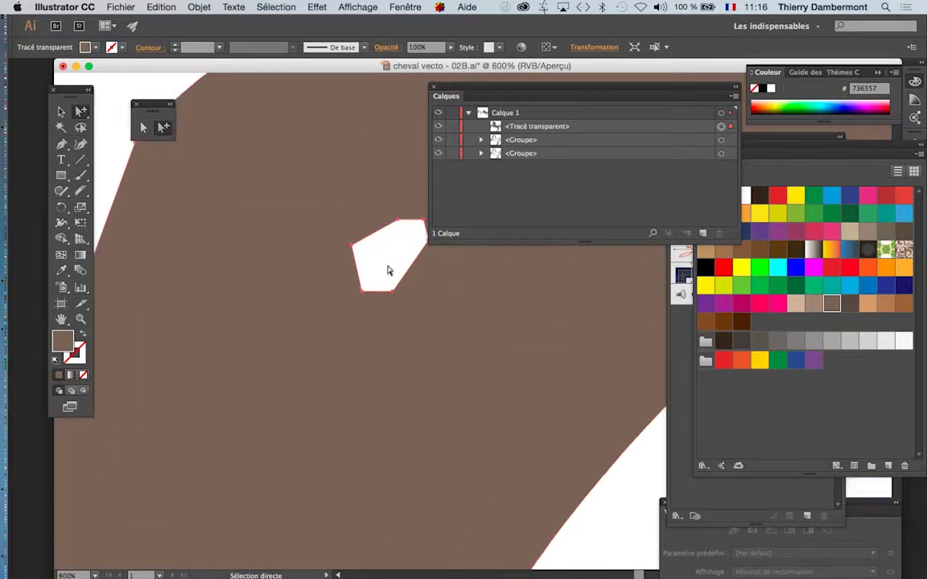
pyautogui.moveTo(641, 87); pyautogui.dragTo(607, 80)
pyautogui.press('super+z')
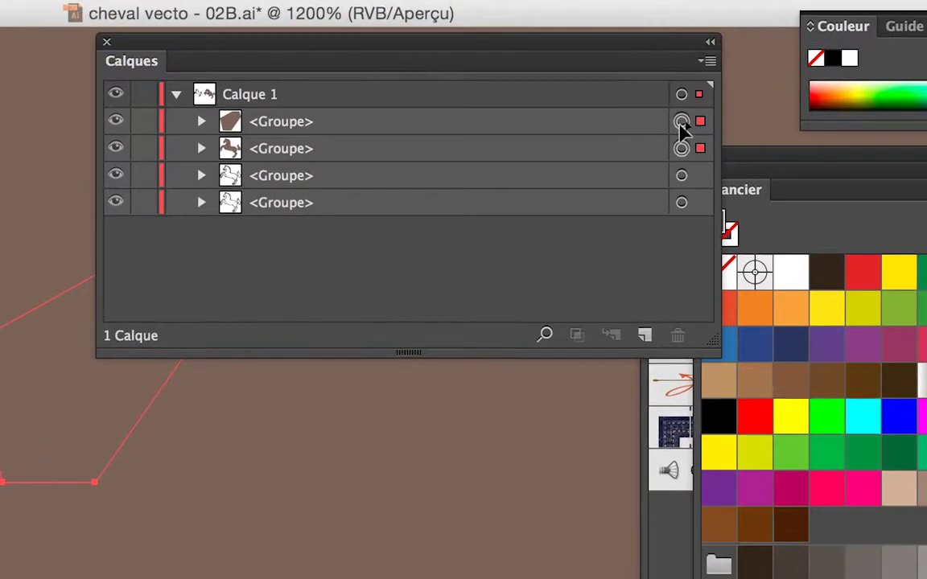
pyautogui.hotkey('ctrl', '7')
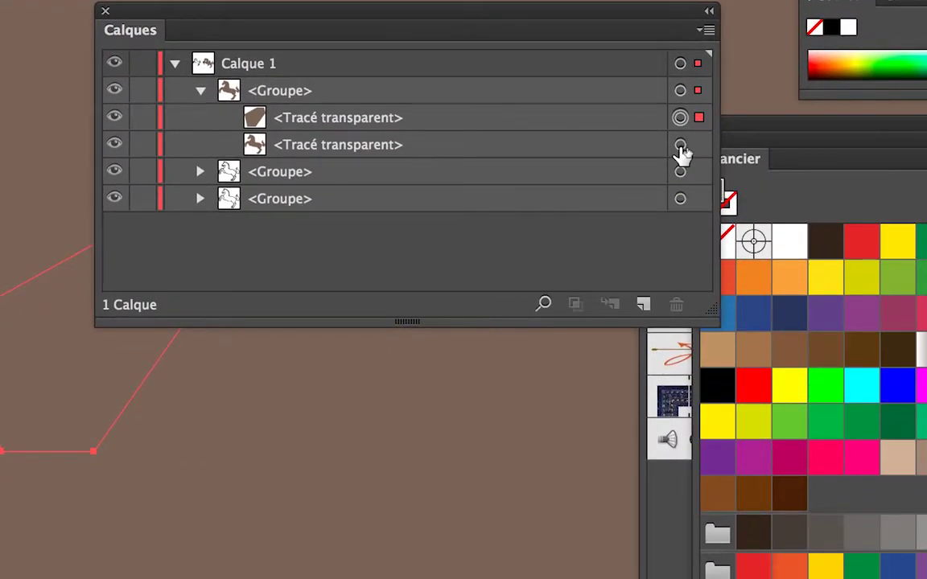
# Step: Target both Tracé transparent objects in the horse group, body and hole, and combine them into one compound path
pyautogui.keyDown('shift'); pyautogui.click(681, 147); pyautogui.keyUp('shift')
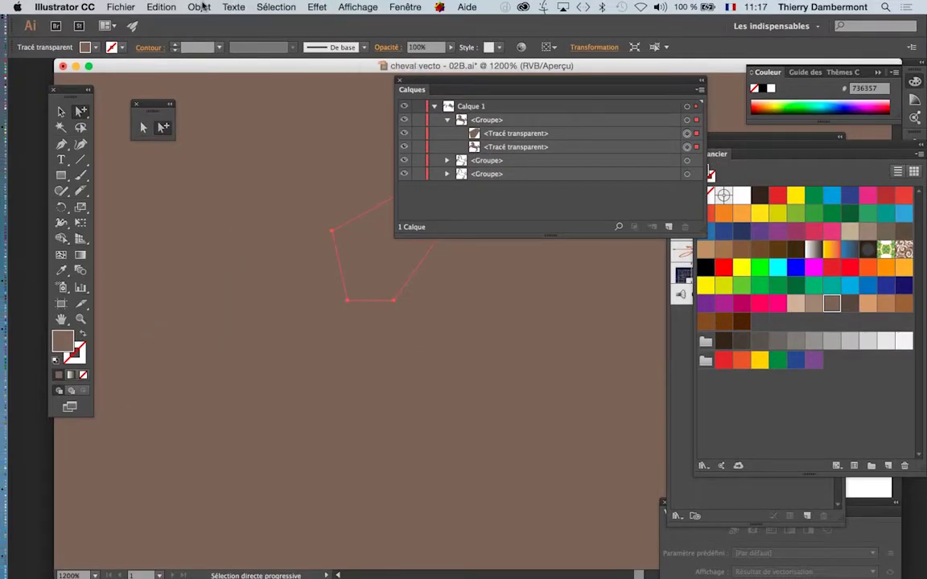
pyautogui.click(199, 7)
pyautogui.moveTo(238, 385)
pyautogui.moveTo(284, 391)
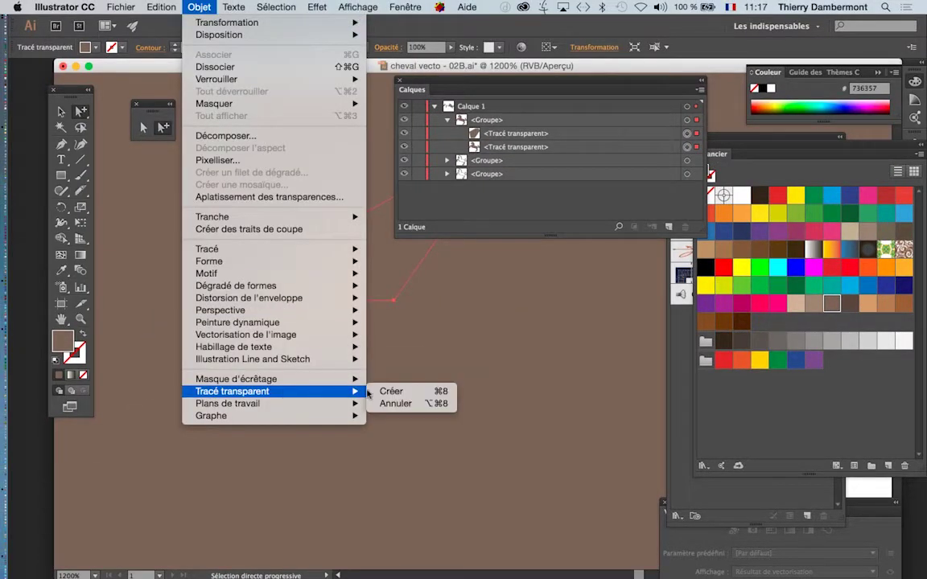
pyautogui.click(392, 391)
pyautogui.press('super+minus')
pyautogui.scroll(-6, 463, 410)
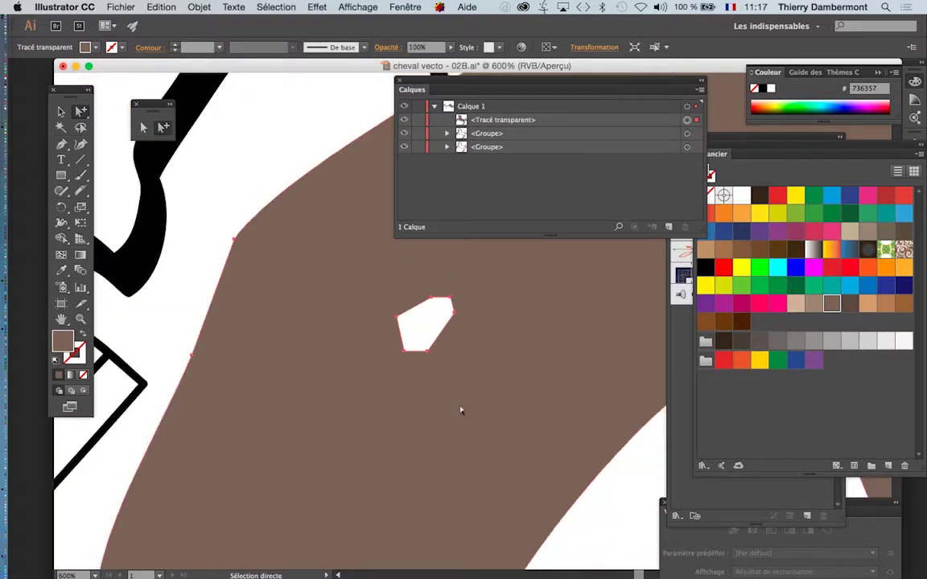
# Step: Examine the brown silhouette's foreleg hole and the matching rounded bump on the line-drawn horse's raised foreleg
pyautogui.scroll(-2, 460, 413)
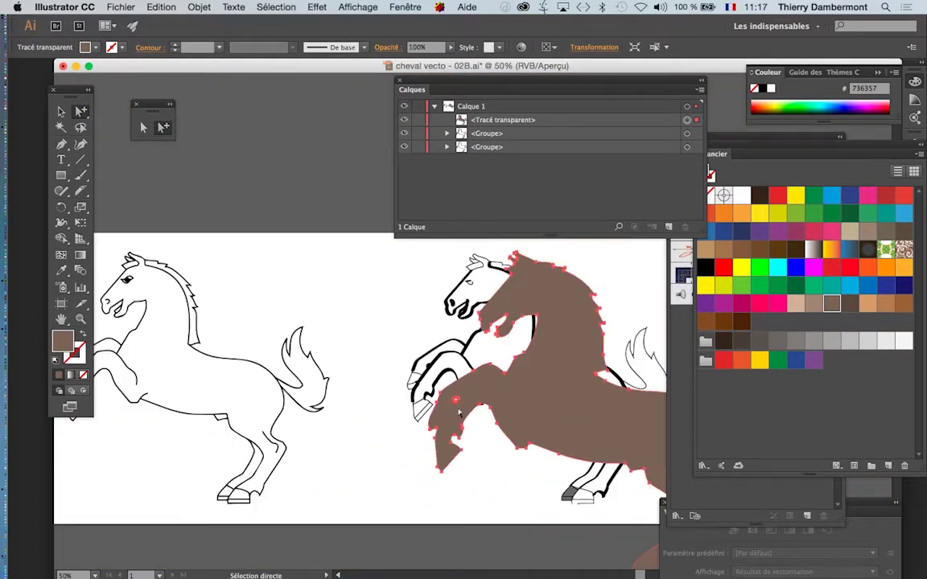
pyautogui.scroll(1, 382, 383)
pyautogui.click(288, 322)
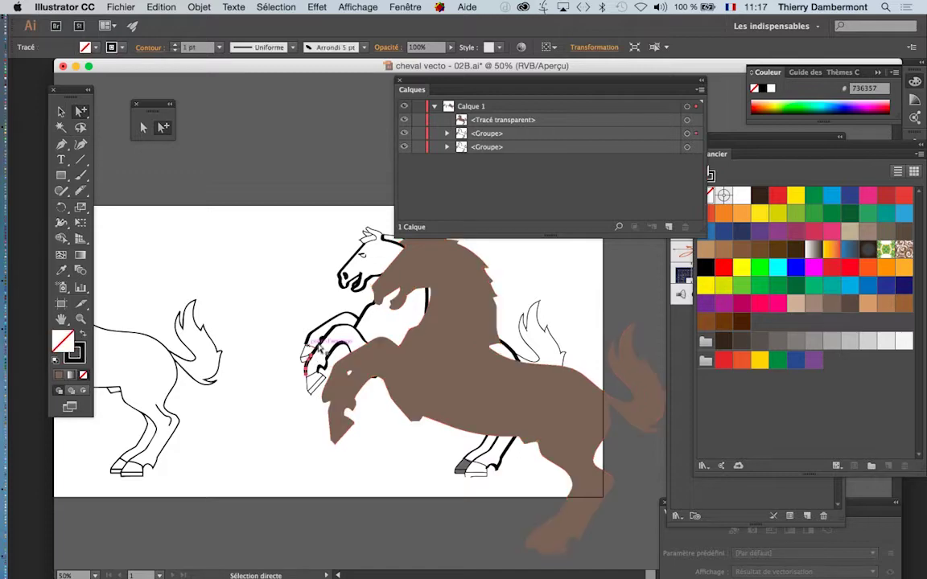
pyautogui.scroll(1, 314, 326)
pyautogui.scroll(2, 325, 342)
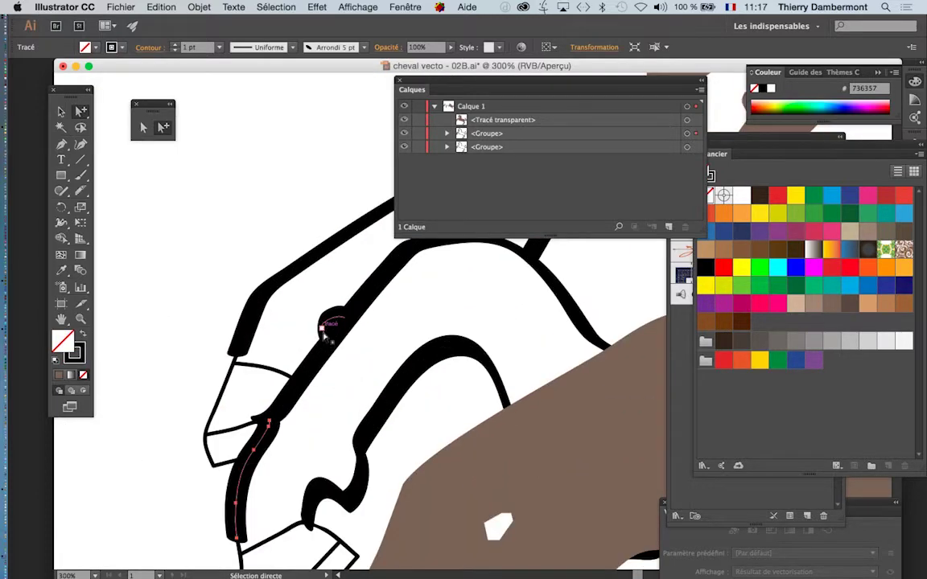
pyautogui.scroll(1, 325, 336)
pyautogui.scroll(2, 328, 333)
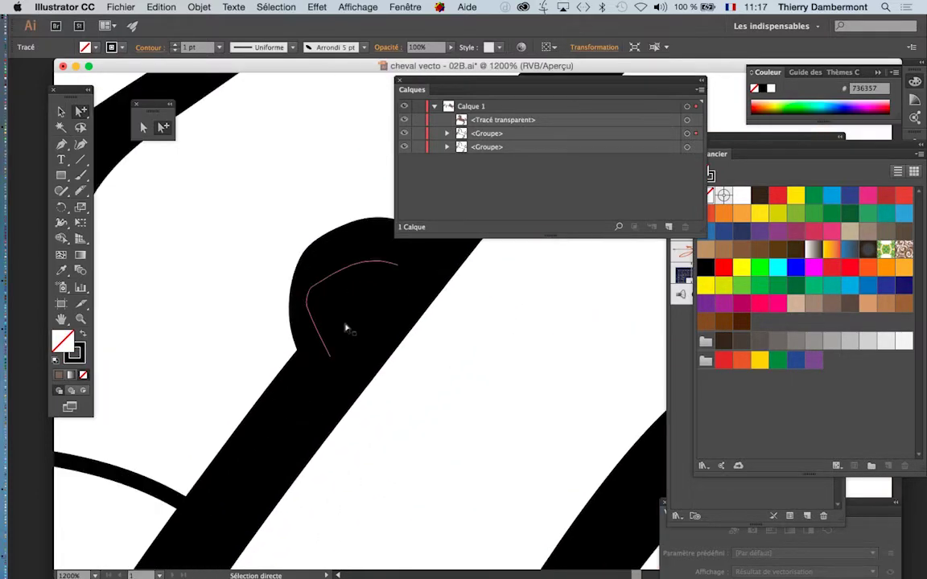
pyautogui.scroll(-8, 338, 356)
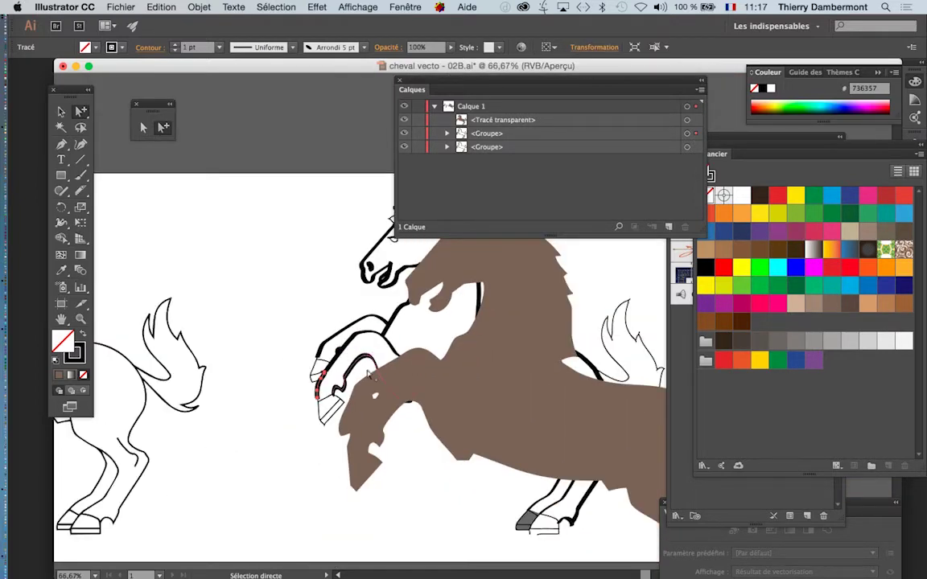
pyautogui.scroll(-1, 417, 414)
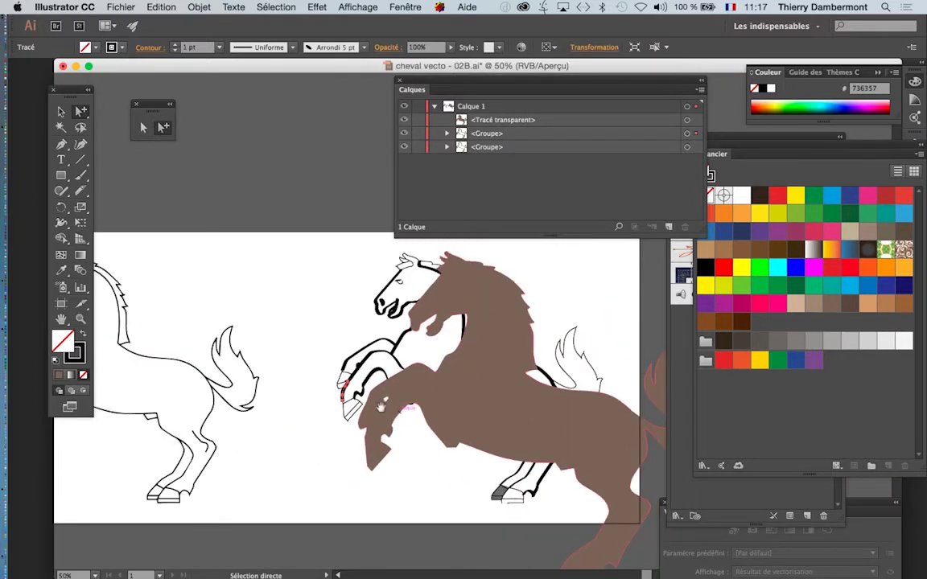
# Step: Select the entire brown horse compound path
pyautogui.moveTo(349, 391); pyautogui.dragTo(161, 218)
pyautogui.keyDown('alt'); pyautogui.click(264, 270); pyautogui.keyUp('alt')
pyautogui.scroll(-1, 292, 315)
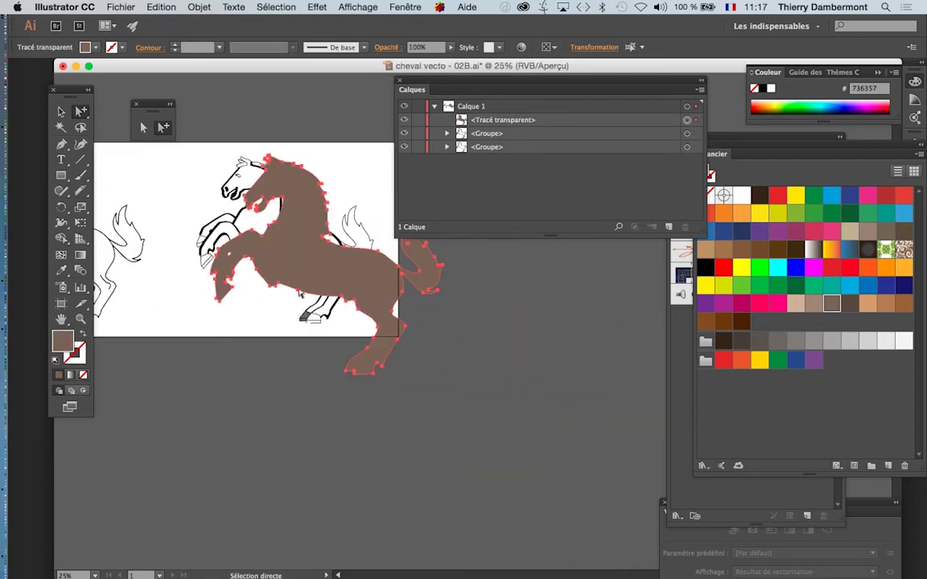